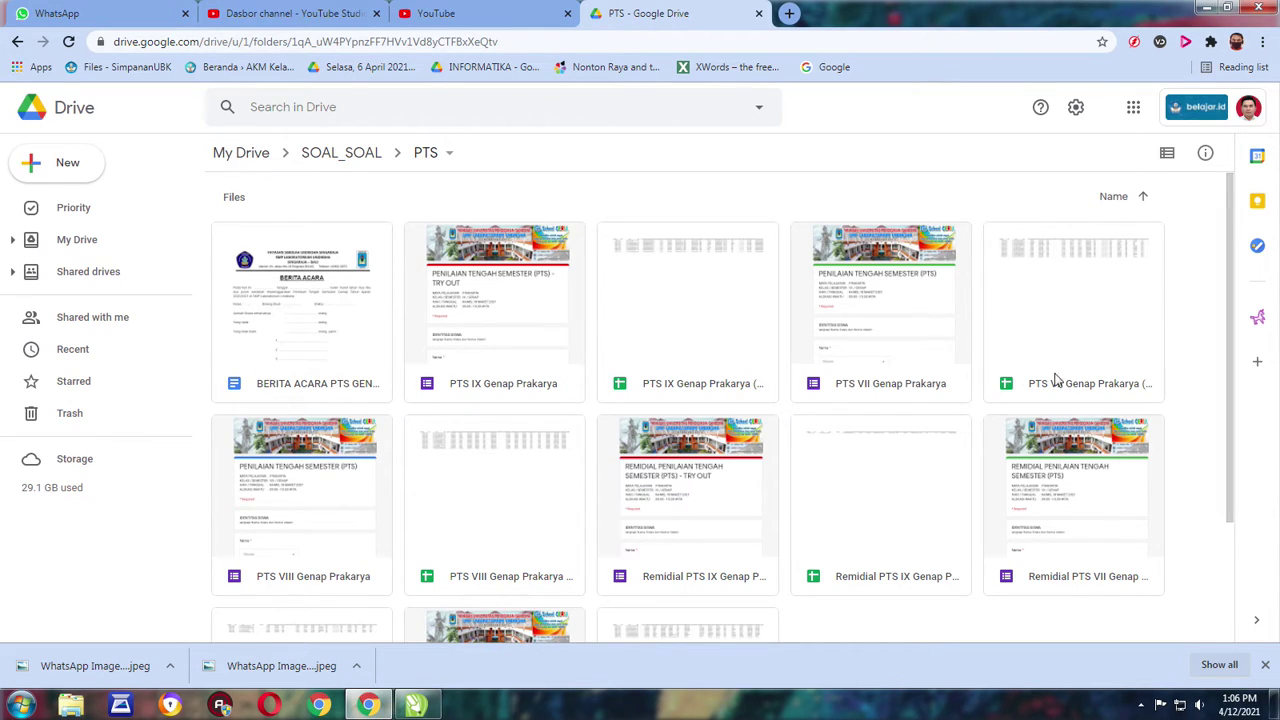
Open the PTS VII Genap Prakarya form from the PTS folder and preview it as a respondent
{"action": "double_click", "coordinate": [873, 303]}
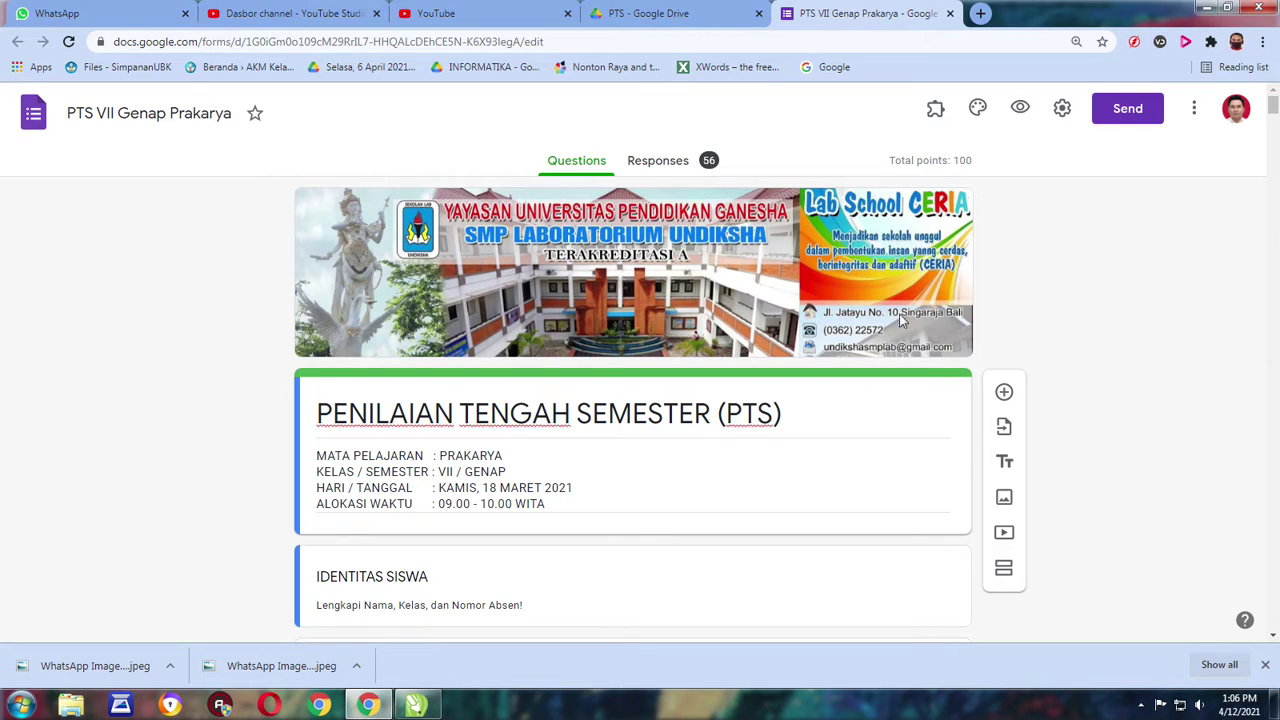
{"action": "left_click", "coordinate": [1020, 112]}
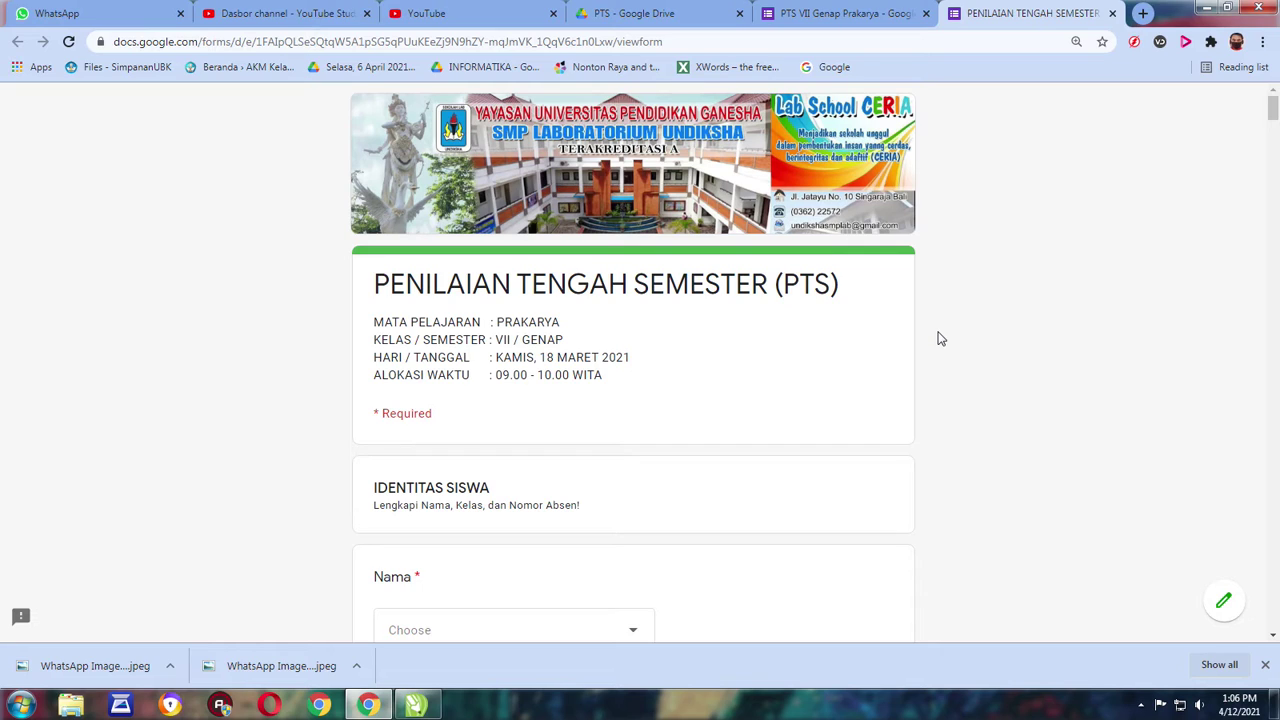
Examine the student identity fields in the form preview, including the class choices offered under Kelas
{"action": "scroll", "coordinate": [940, 339], "scroll_direction": "down", "scroll_amount": 3}
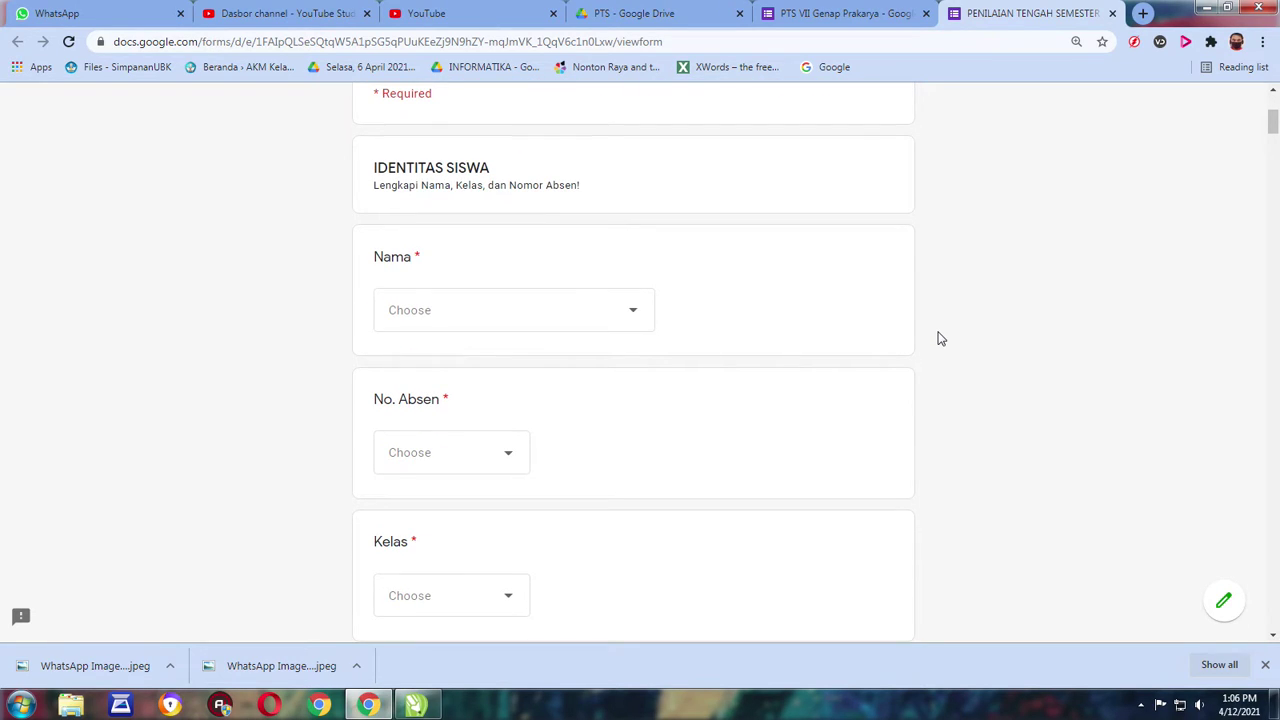
{"action": "scroll", "coordinate": [938, 339], "scroll_direction": "down", "scroll_amount": 3}
{"action": "left_click", "coordinate": [503, 283]}
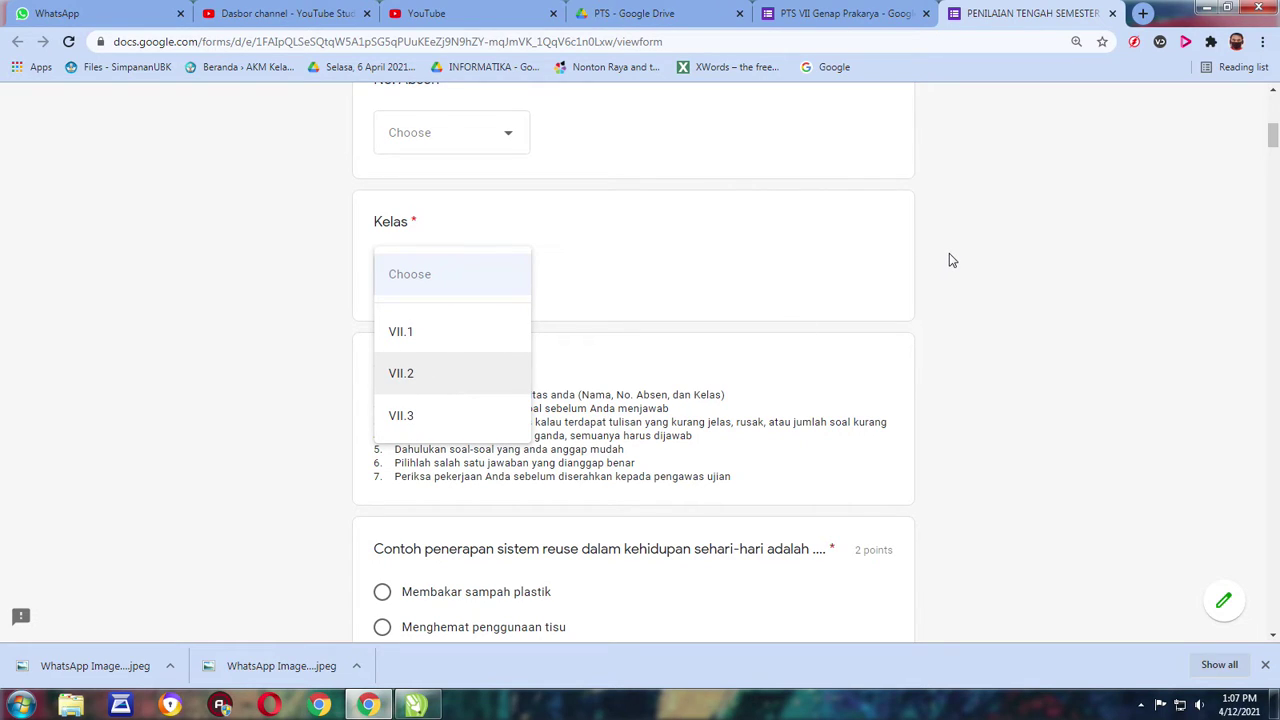
{"action": "key", "text": "Down"}
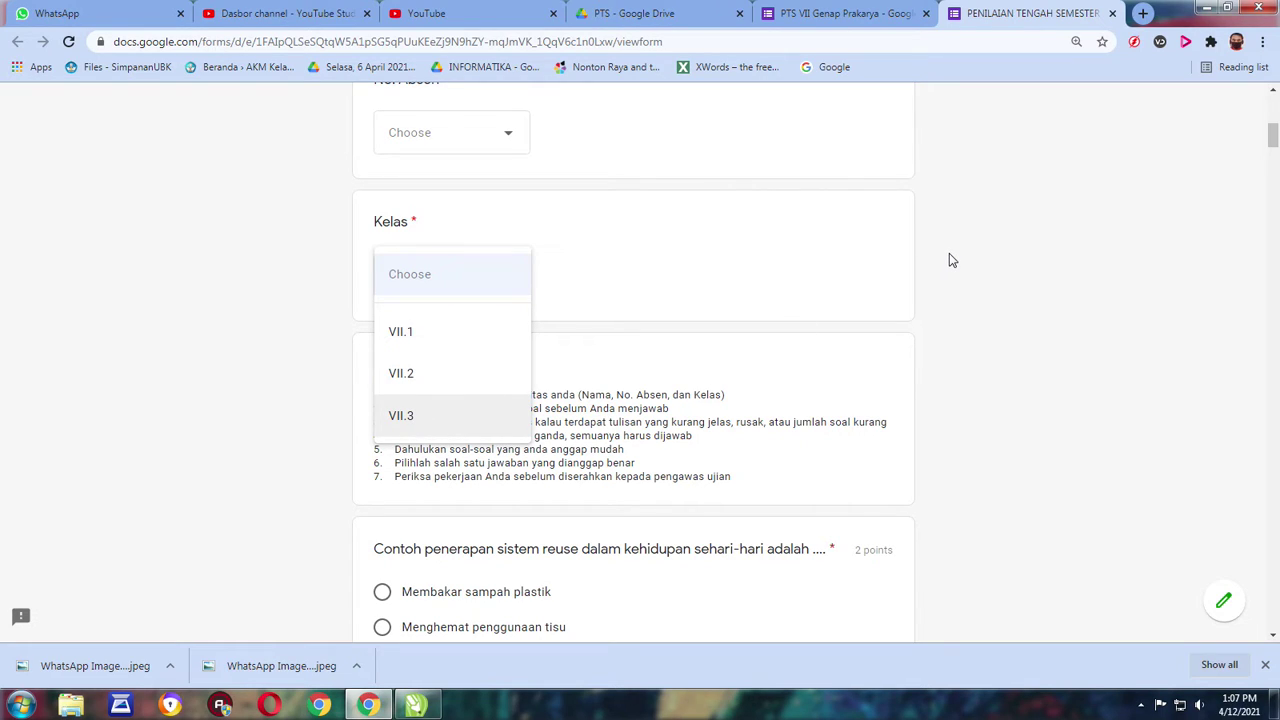
{"action": "key", "text": "Escape"}
{"action": "scroll", "coordinate": [952, 260], "scroll_direction": "up", "scroll_amount": 4}
{"action": "scroll", "coordinate": [952, 260], "scroll_direction": "up", "scroll_amount": 2}
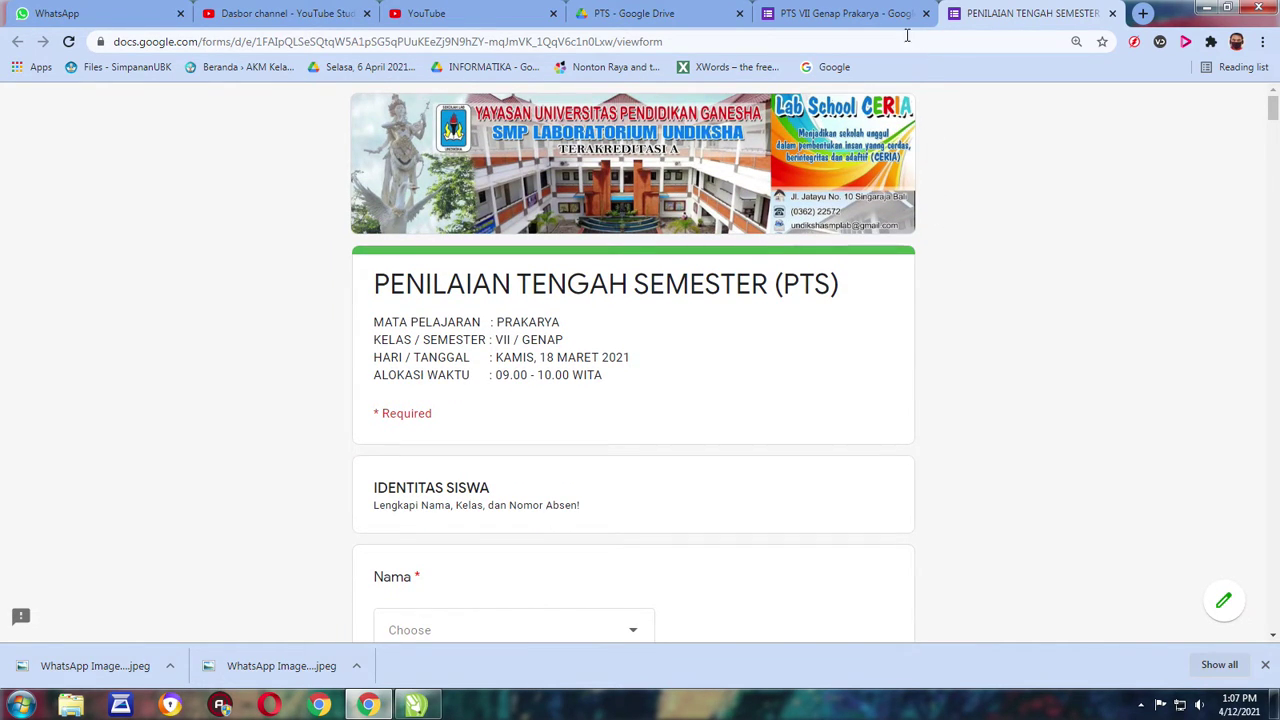
Return to the form editor, open the spreadsheet linked to its responses and look through the response rows
{"action": "left_click", "coordinate": [840, 12]}
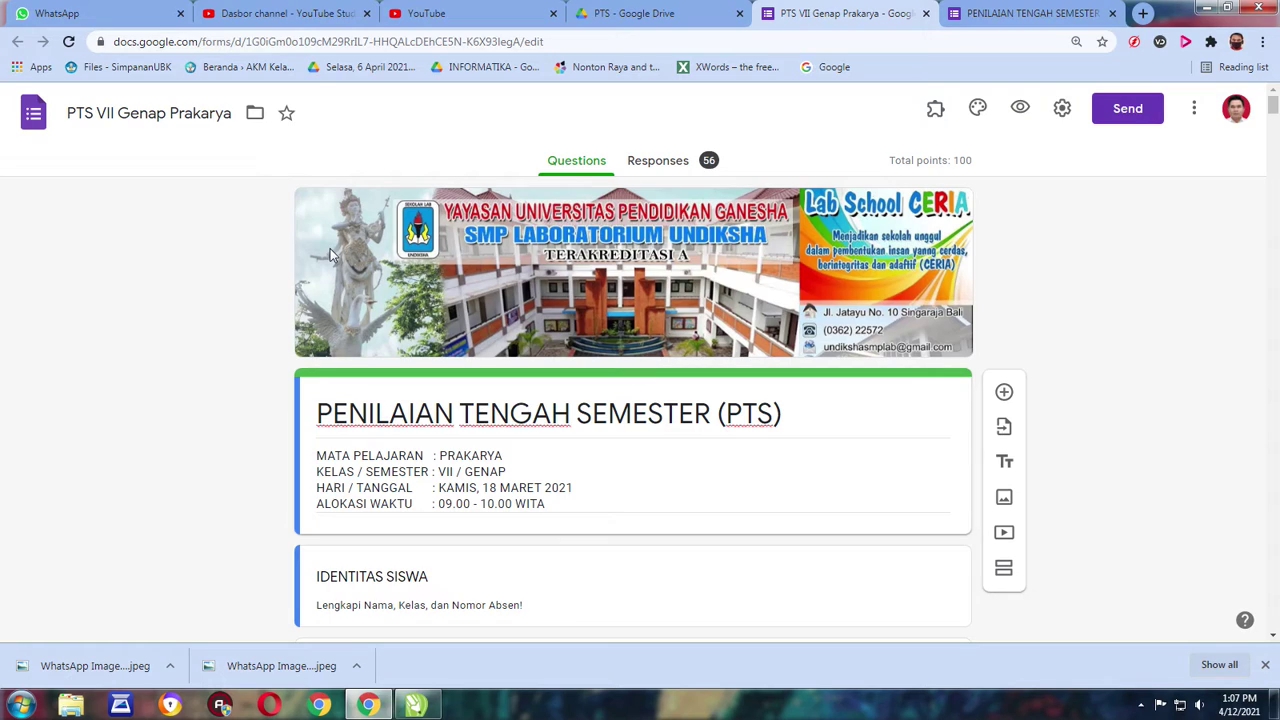
{"action": "left_click", "coordinate": [660, 163]}
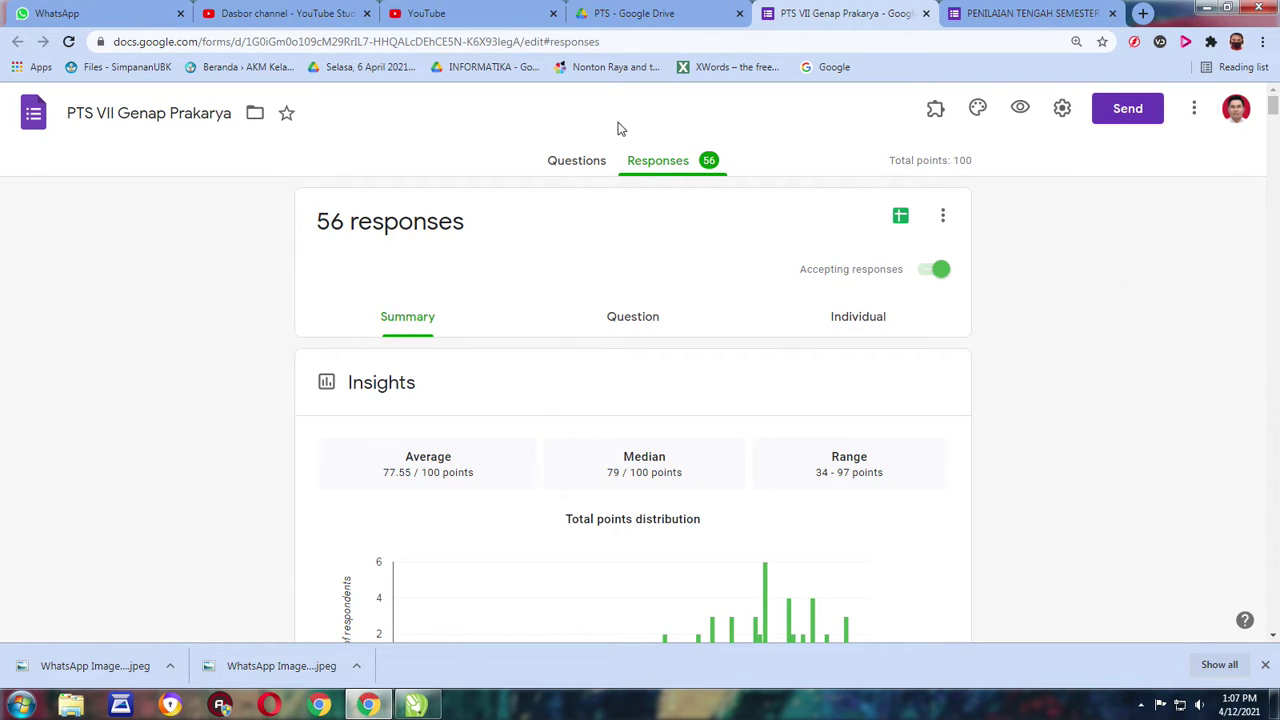
{"action": "left_click", "coordinate": [901, 217]}
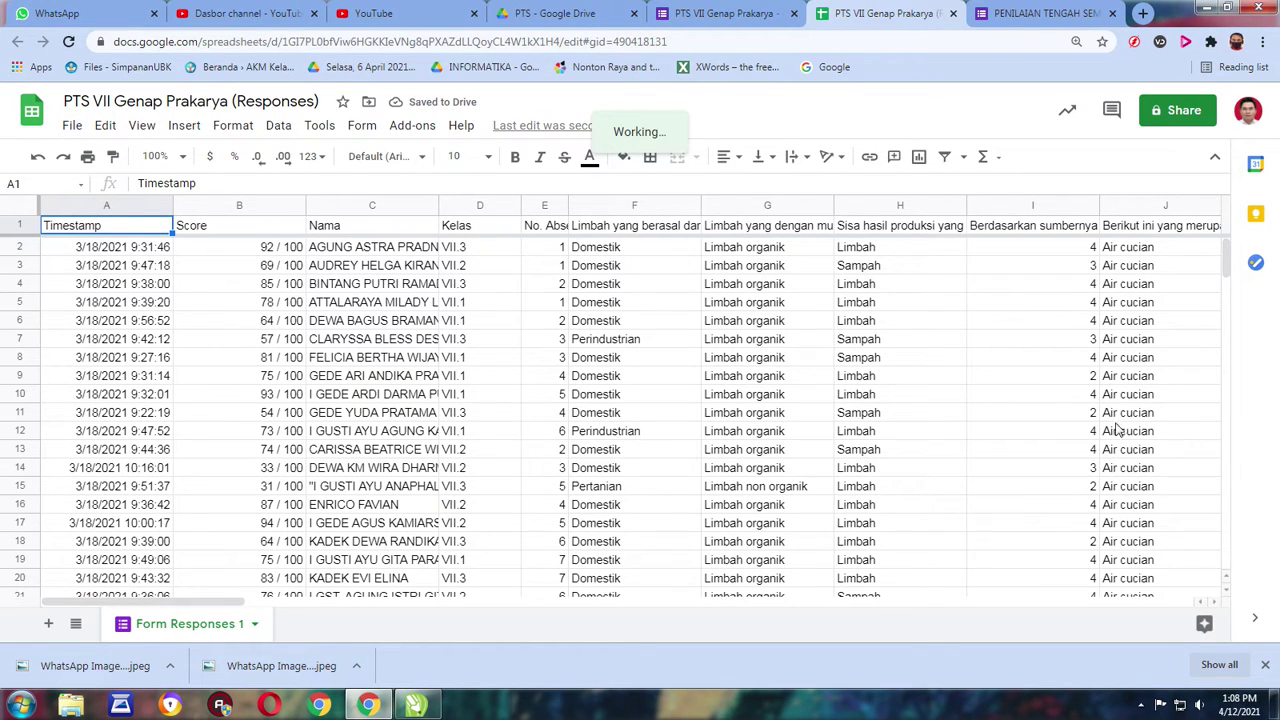
{"action": "scroll", "coordinate": [1020, 386], "scroll_direction": "down", "scroll_amount": 5}
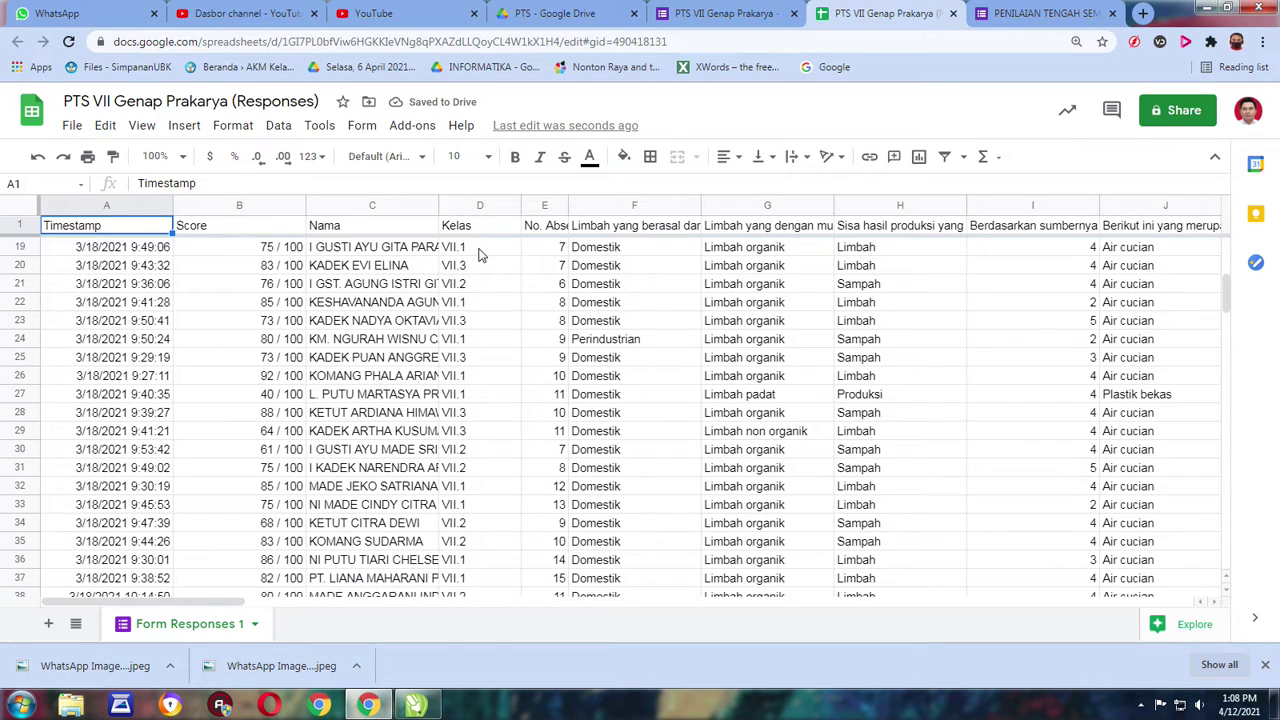
{"action": "left_click_drag", "start_coordinate": [1226, 292], "coordinate": [1235, 244]}
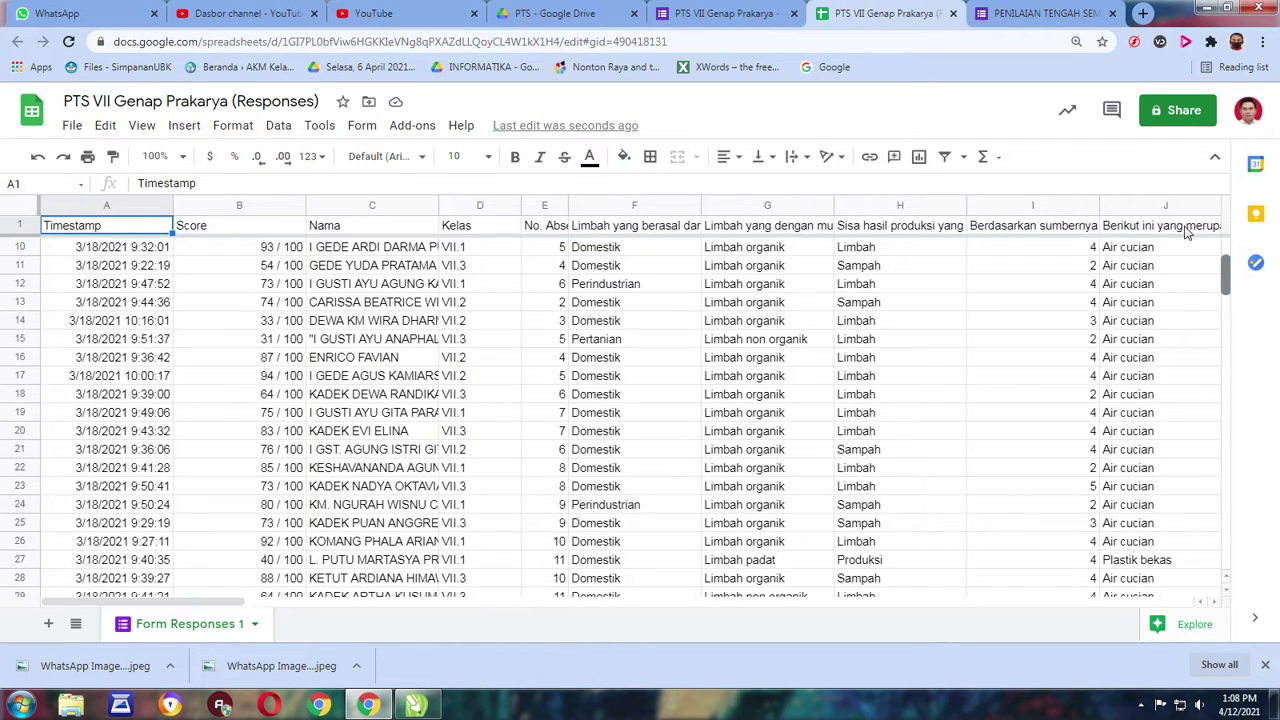
{"action": "scroll", "coordinate": [1187, 232], "scroll_direction": "up", "scroll_amount": 3}
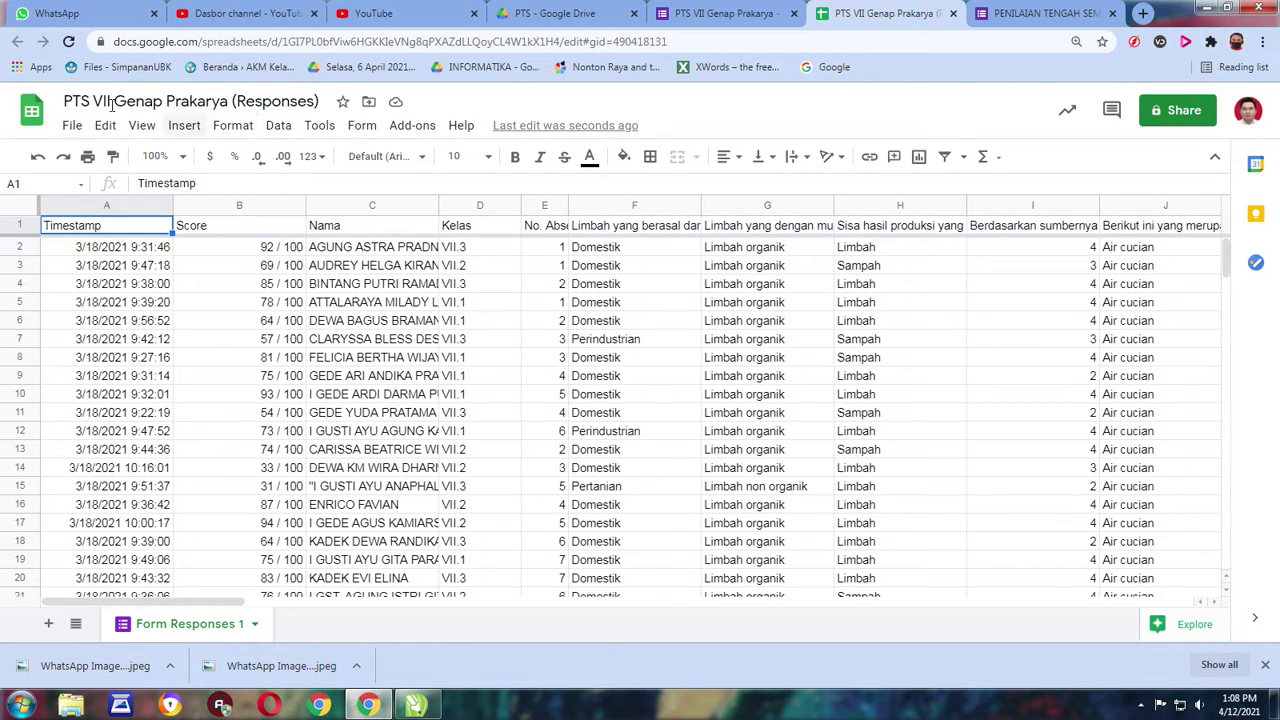
Close the browser's downloads bar and create a filter over the whole response table
{"action": "left_click", "coordinate": [1265, 665]}
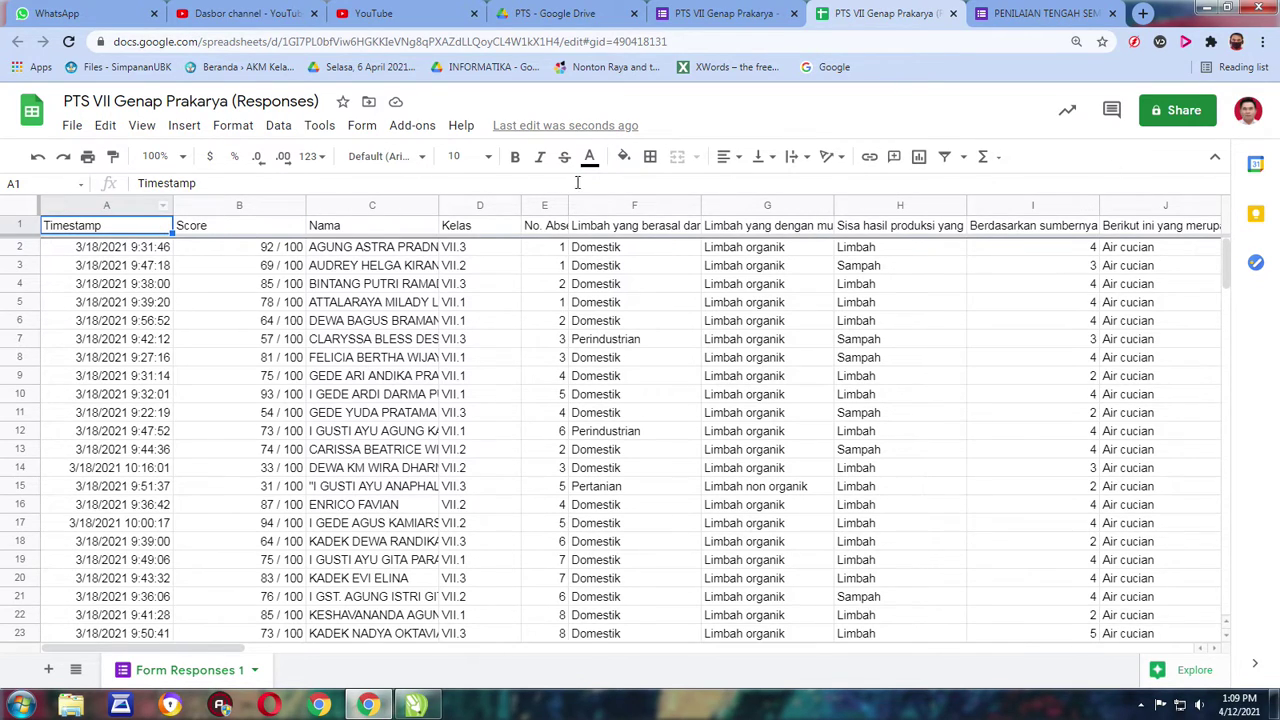
{"action": "left_click", "coordinate": [946, 159]}
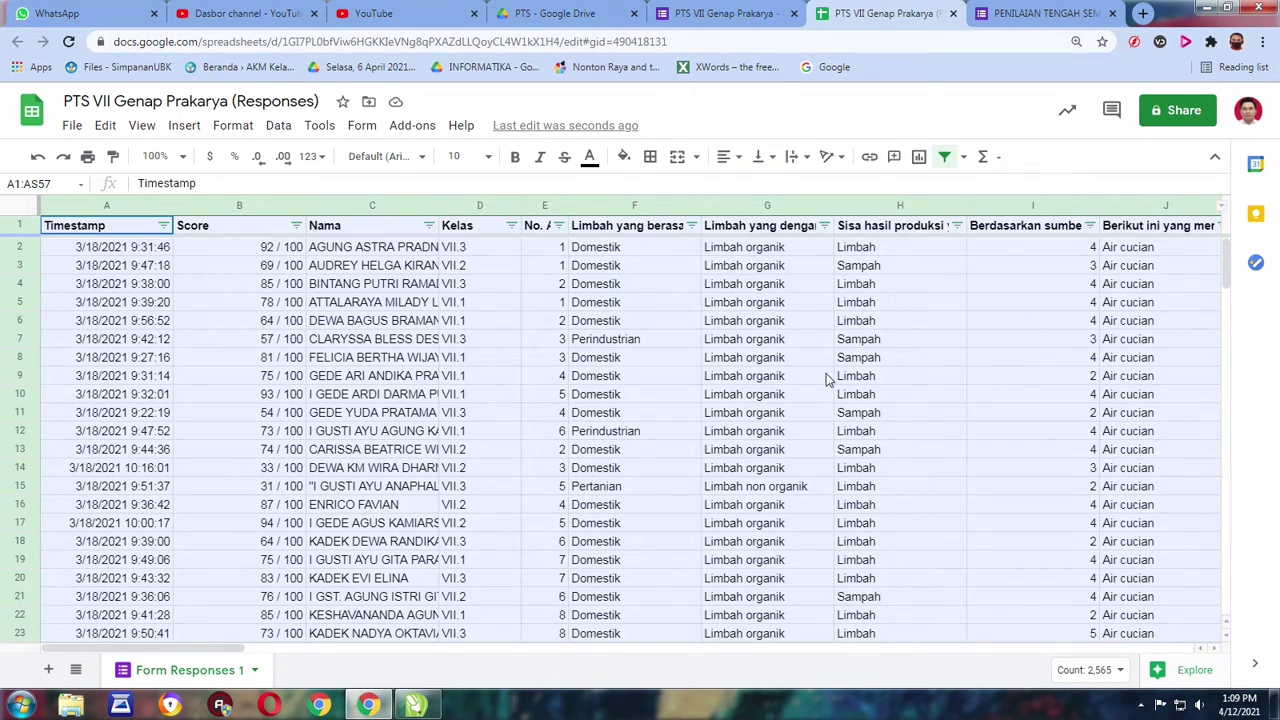
{"action": "left_click", "coordinate": [933, 318]}
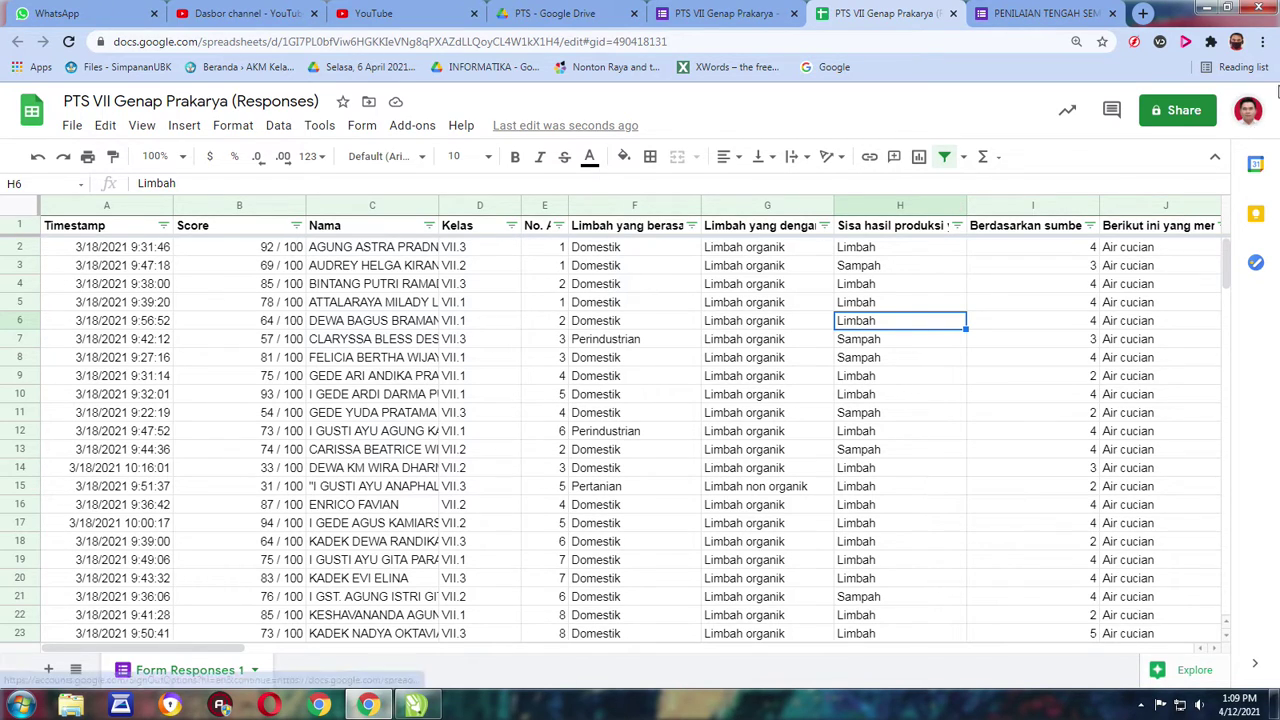
Set the browser page zoom to 125% for the response spreadsheet
{"action": "left_click", "coordinate": [1262, 41]}
{"action": "left_click", "coordinate": [1216, 191]}
{"action": "left_click", "coordinate": [1217, 193]}
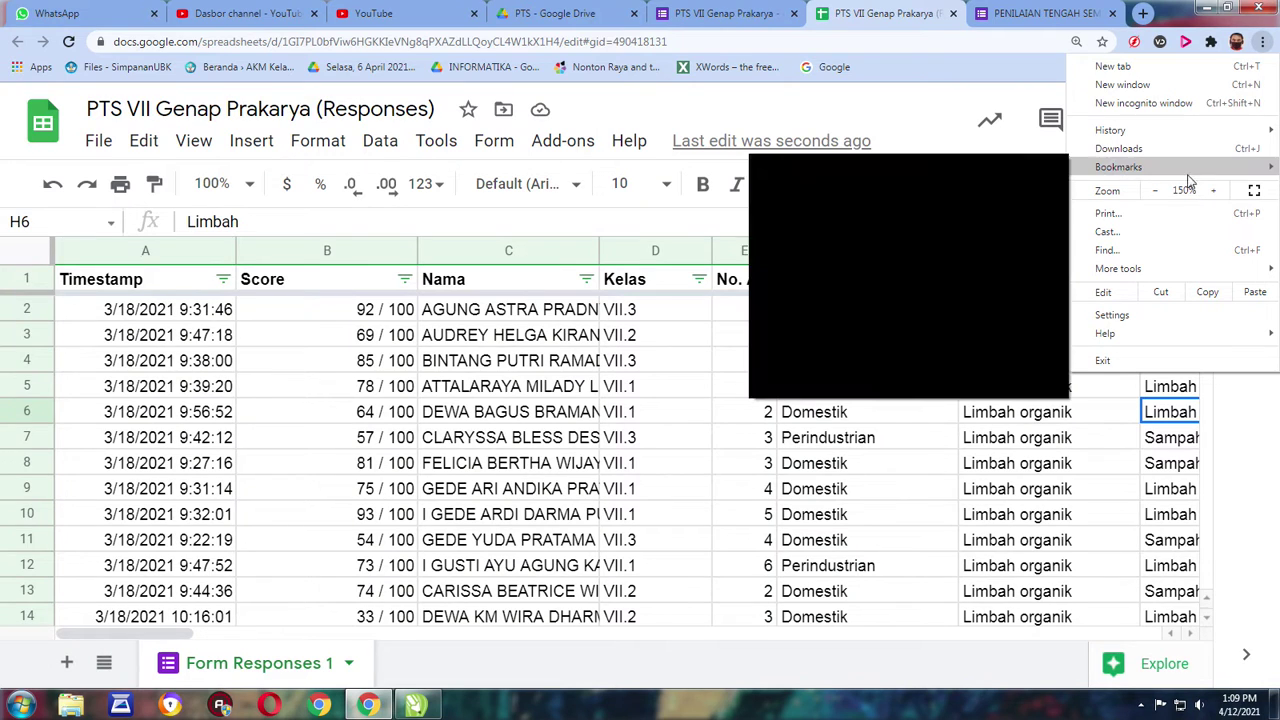
{"action": "left_click", "coordinate": [1155, 190]}
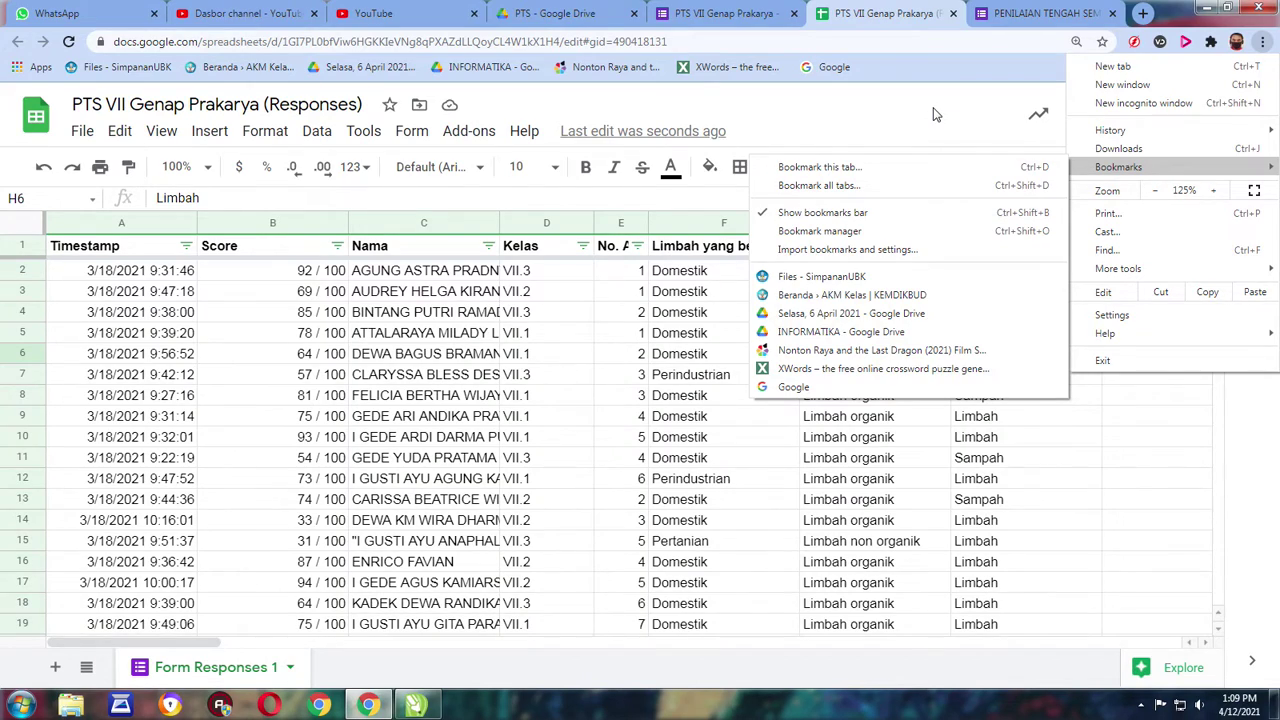
{"action": "left_click", "coordinate": [935, 114]}
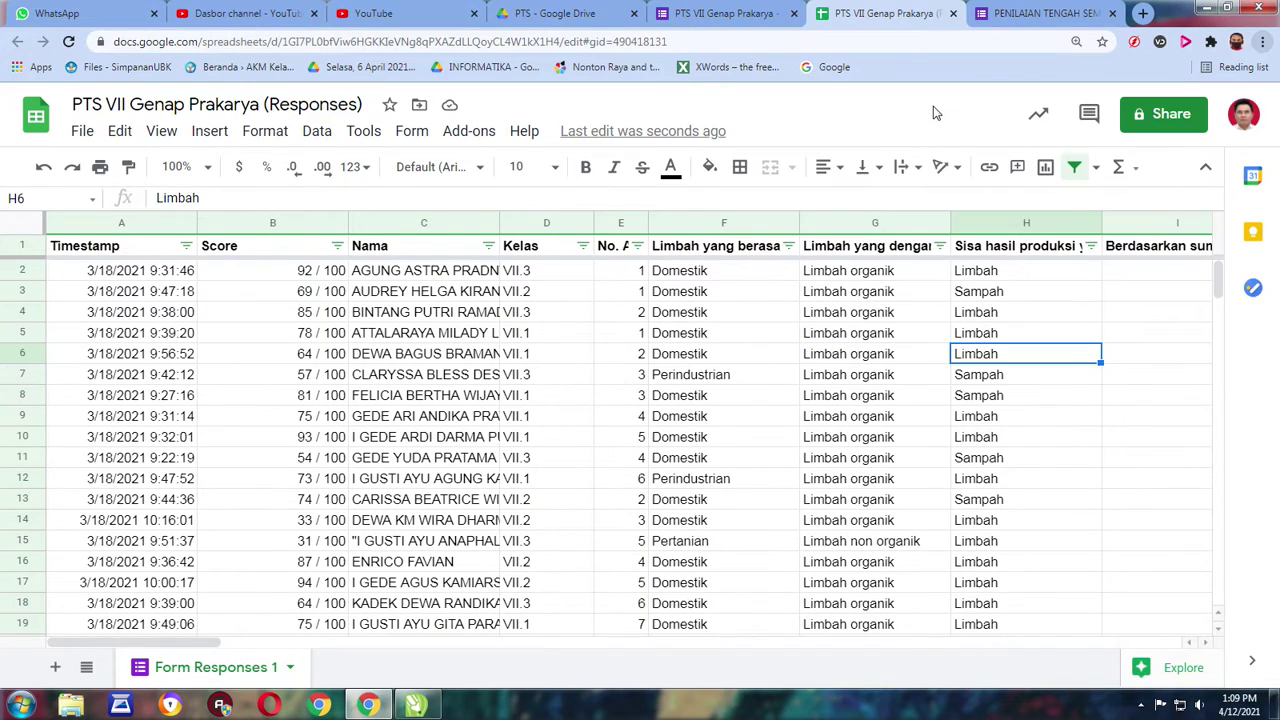
Filter the Kelas column by values to show only class VII.1, excluding VII.2 and VII.3
{"action": "left_click", "coordinate": [581, 250]}
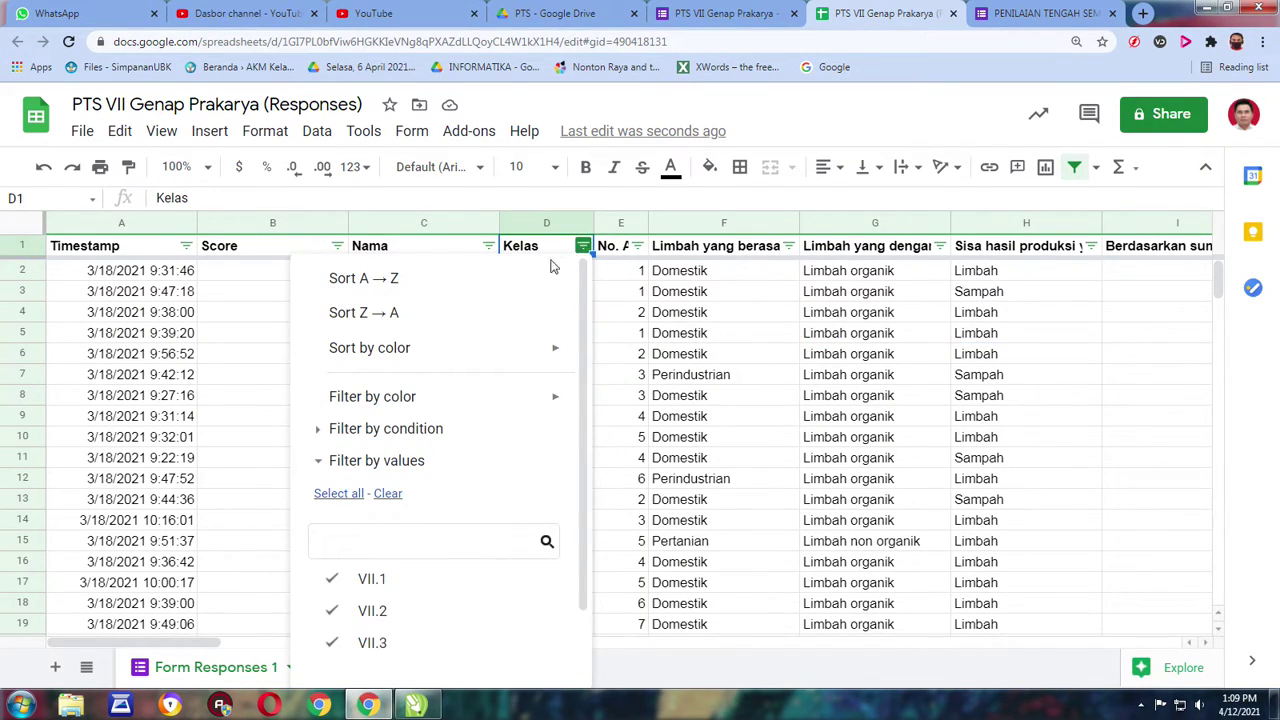
{"action": "scroll", "coordinate": [434, 457], "scroll_direction": "down", "scroll_amount": 2}
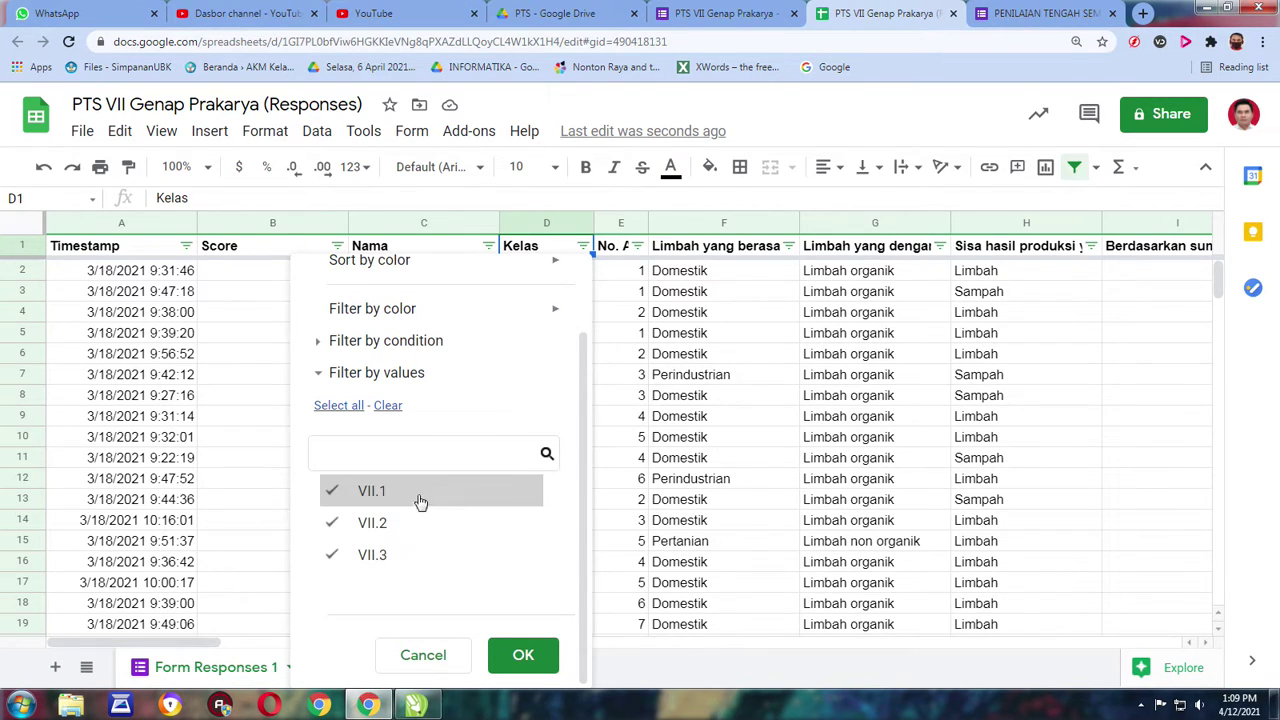
{"action": "left_click", "coordinate": [334, 524]}
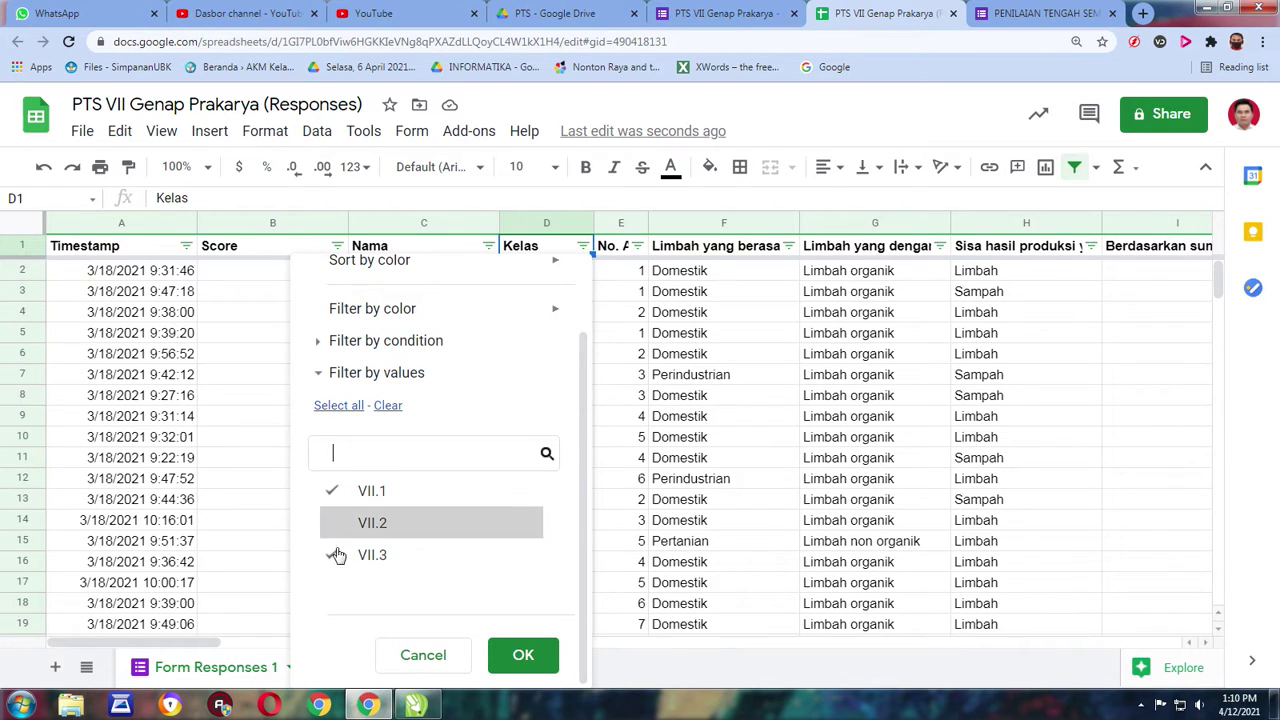
{"action": "left_click", "coordinate": [335, 557]}
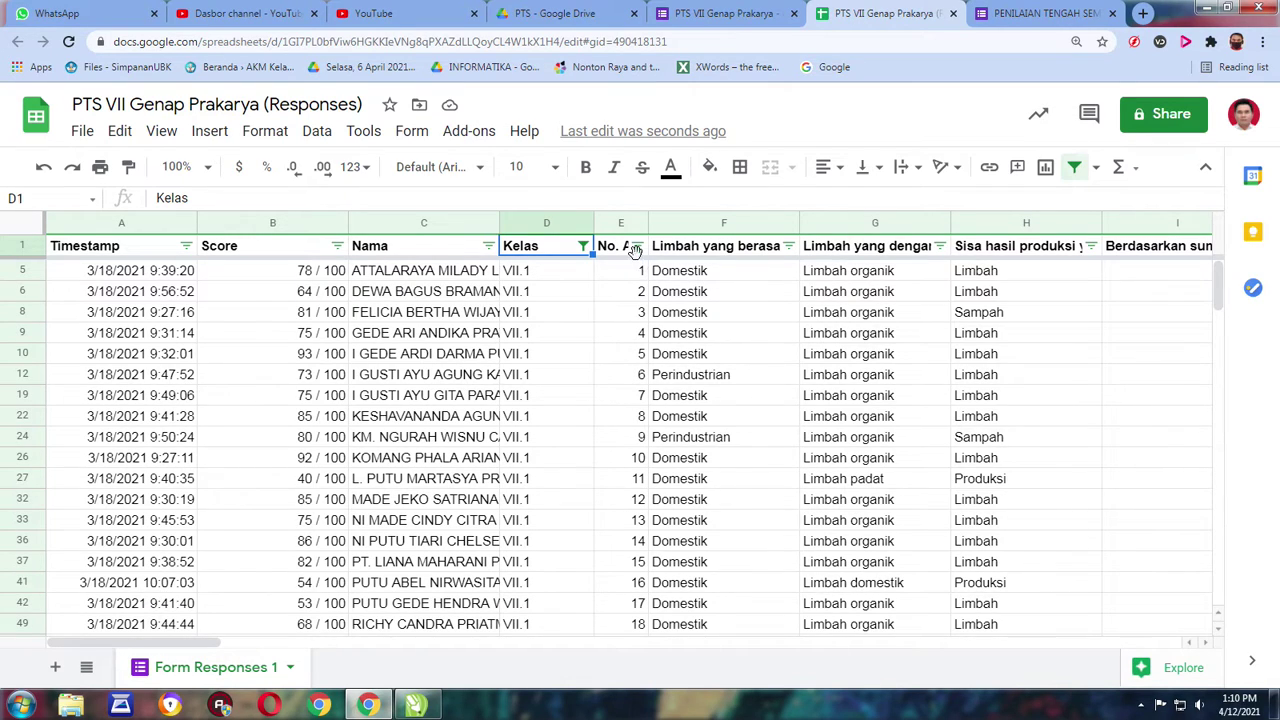
Widen the No. Absen column to fit its full header and look over the filtered rows
{"action": "left_click_drag", "start_coordinate": [648, 222], "coordinate": [715, 222]}
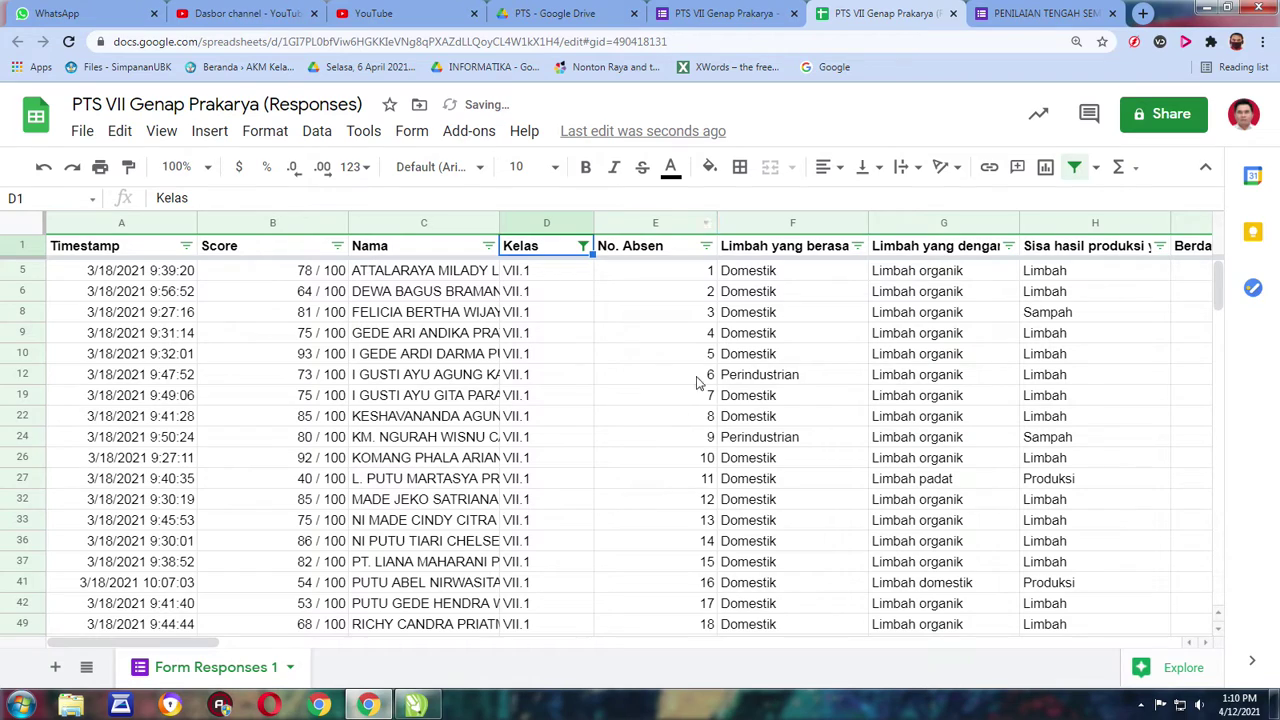
{"action": "scroll", "coordinate": [349, 370], "scroll_direction": "down", "scroll_amount": 1}
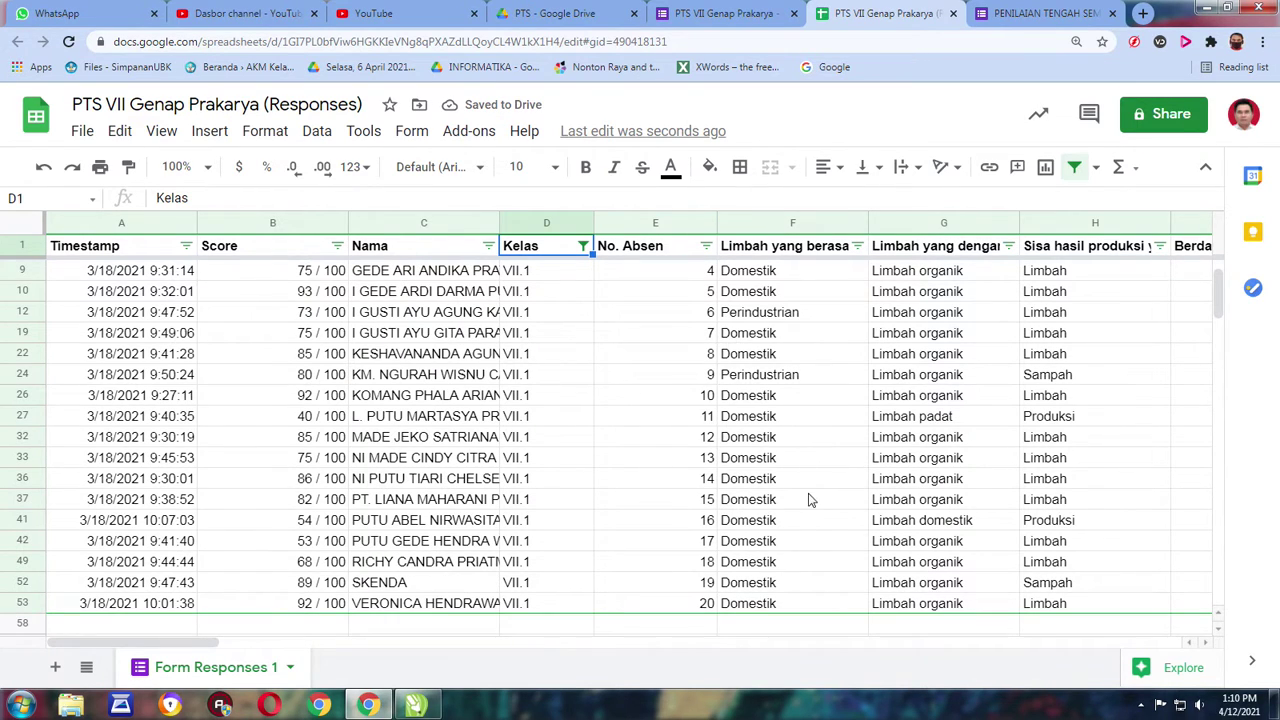
{"action": "scroll", "coordinate": [712, 504], "scroll_direction": "down", "scroll_amount": 1}
{"action": "scroll", "coordinate": [709, 486], "scroll_direction": "up", "scroll_amount": 2}
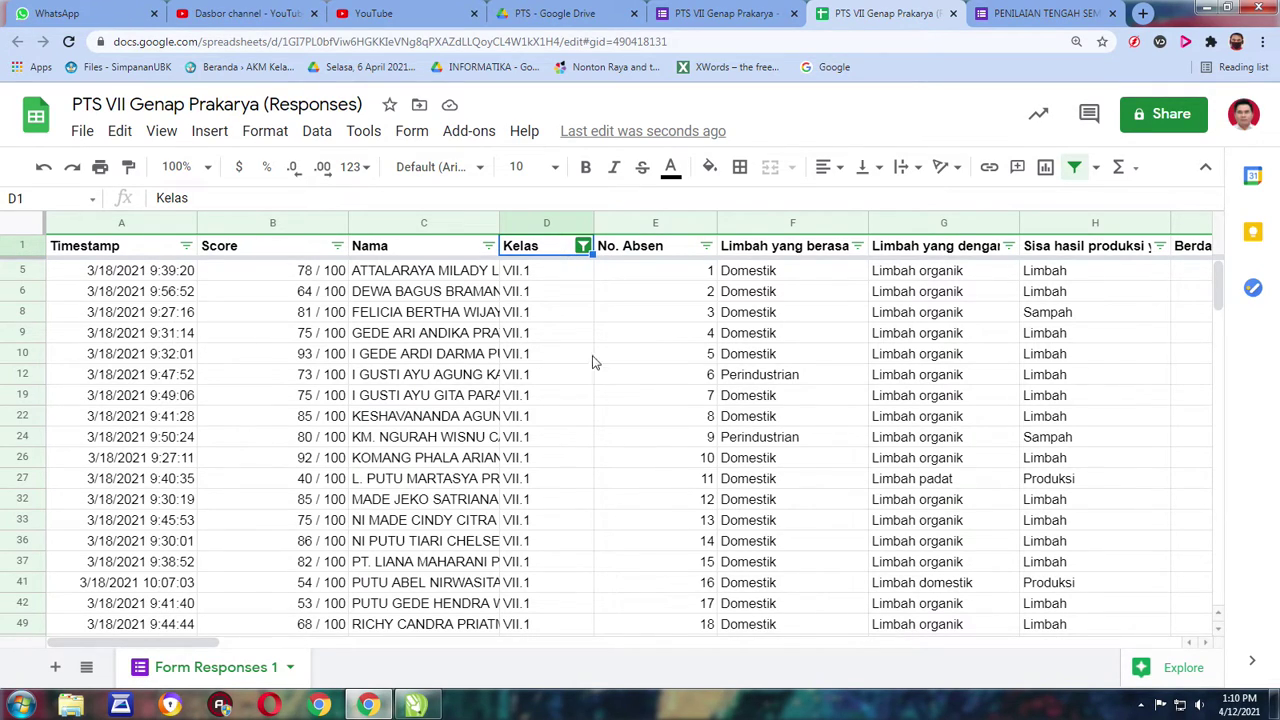
Sort the filtered rows by No. Absen from A to Z and check the order down to the last row
{"action": "left_click", "coordinate": [706, 248]}
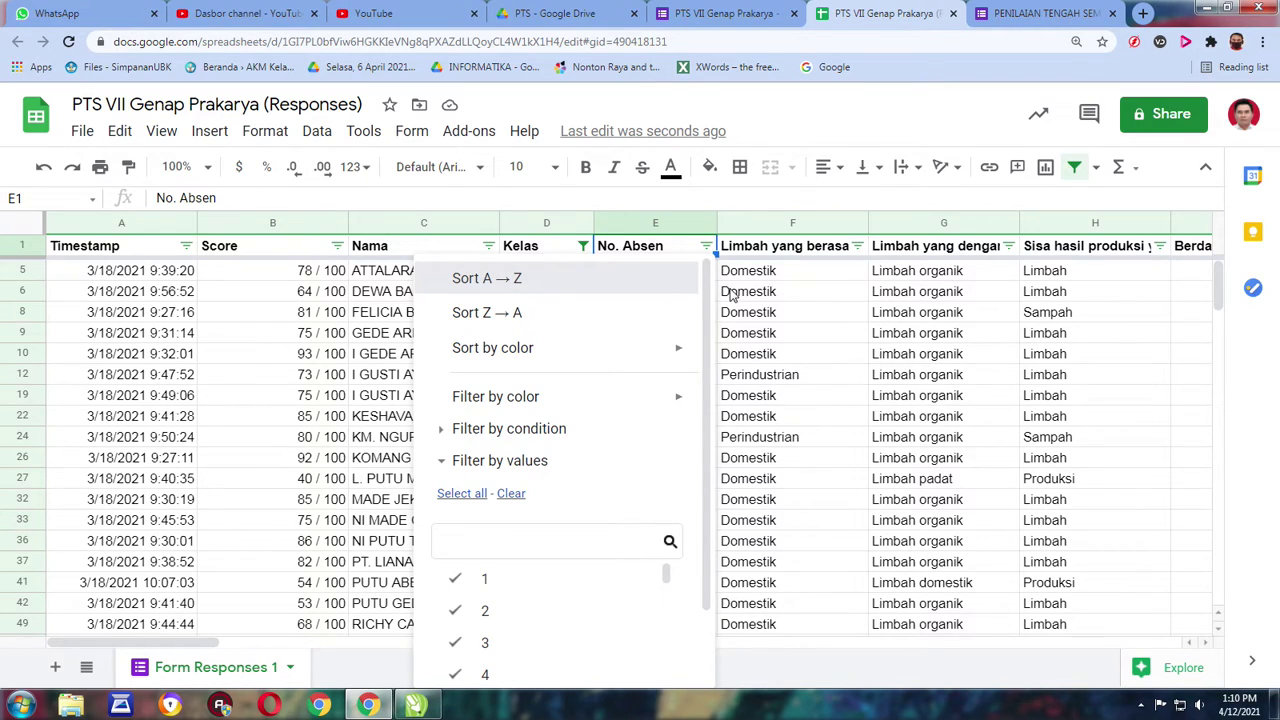
{"action": "left_click", "coordinate": [700, 277]}
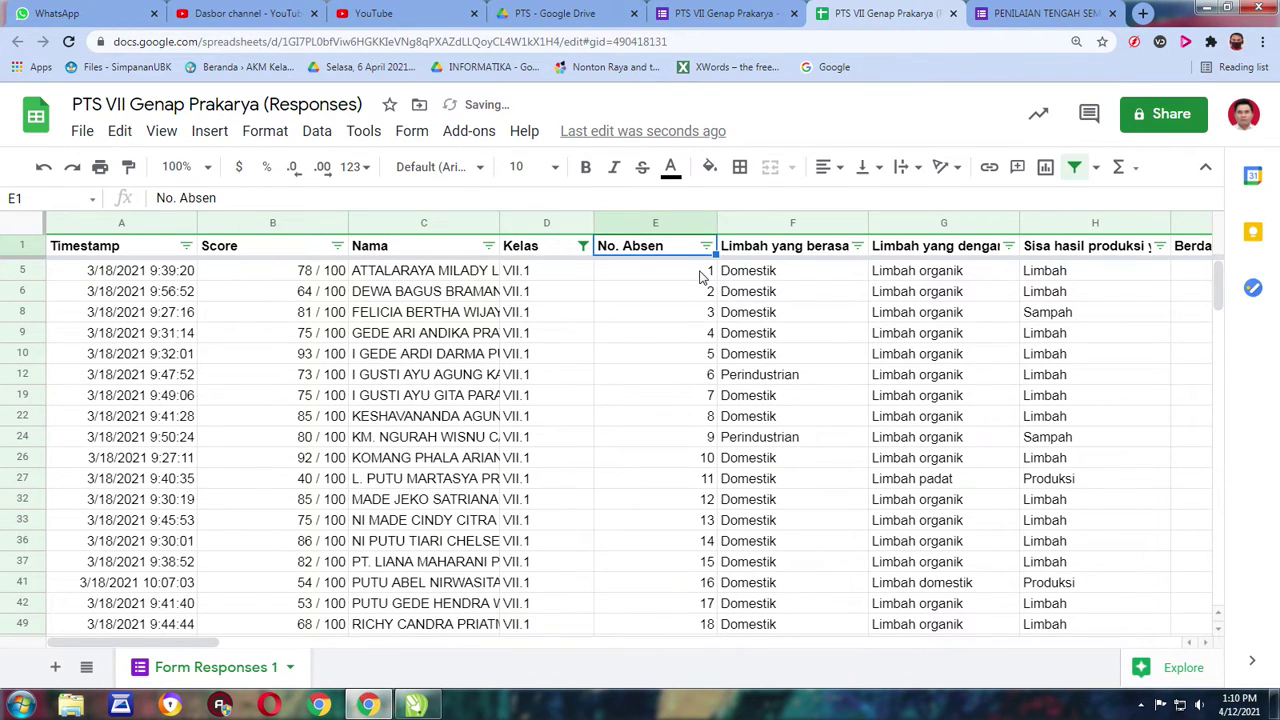
{"action": "scroll", "coordinate": [695, 405], "scroll_direction": "down", "scroll_amount": 1}
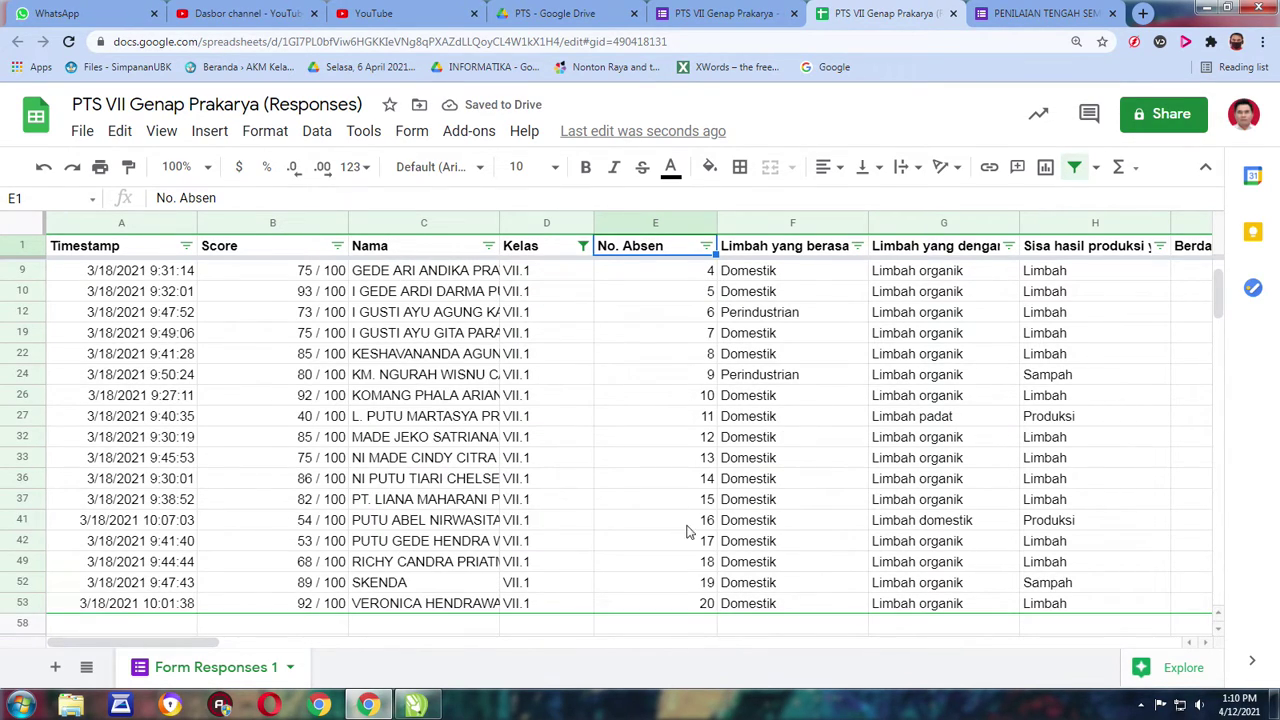
{"action": "scroll", "coordinate": [682, 530], "scroll_direction": "down", "scroll_amount": 1}
{"action": "scroll", "coordinate": [686, 445], "scroll_direction": "up", "scroll_amount": 1}
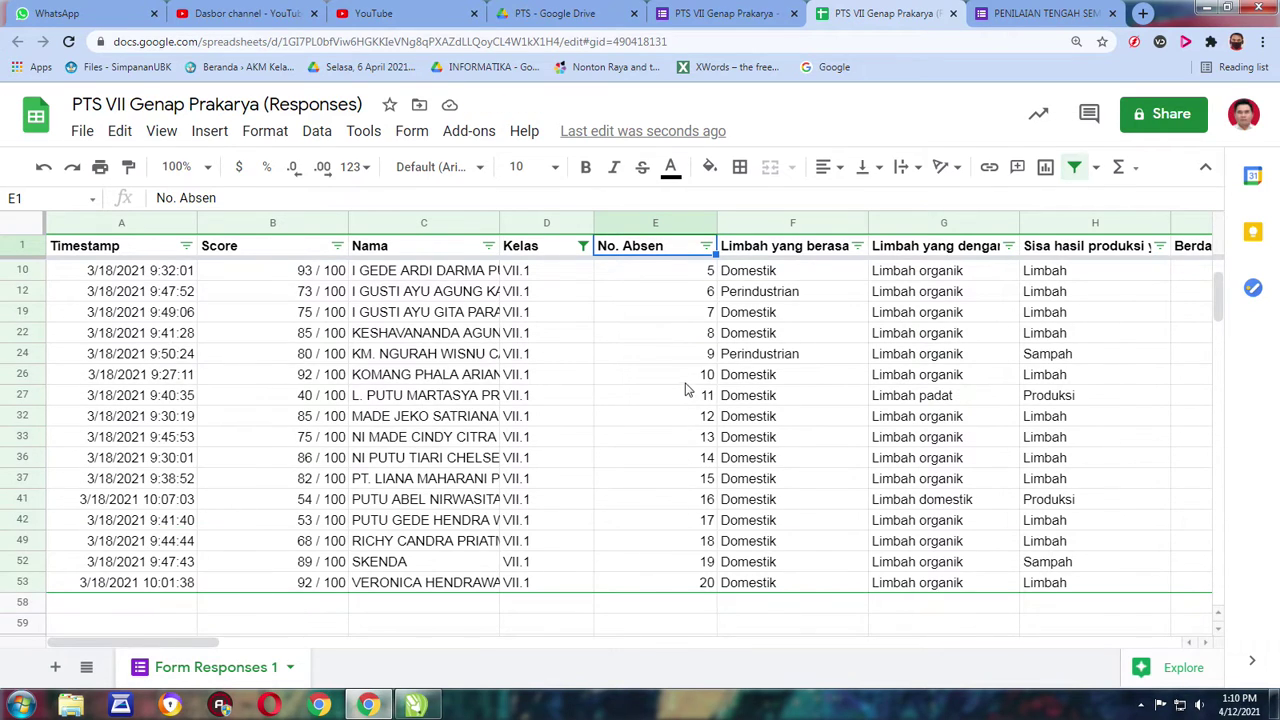
{"action": "scroll", "coordinate": [687, 390], "scroll_direction": "up", "scroll_amount": 1}
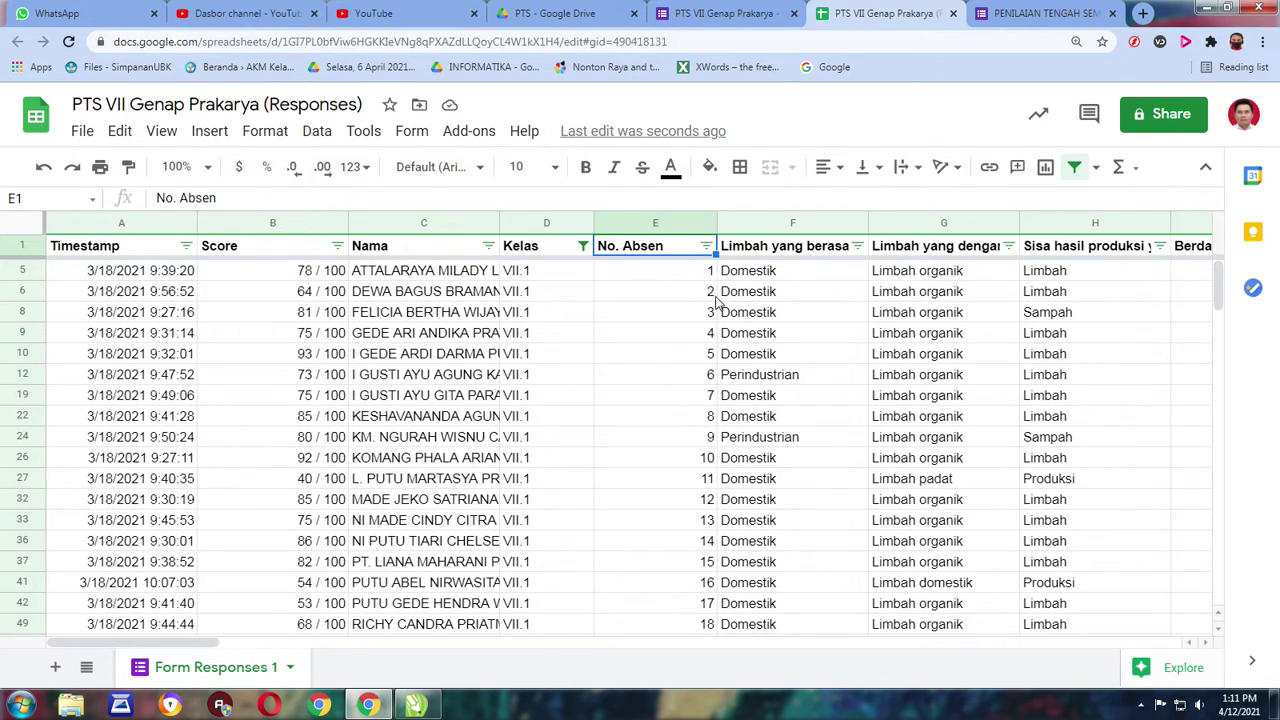
Sort the rows by No. Absen from Z to A, and return them to A to Z order
{"action": "scroll", "coordinate": [697, 400], "scroll_direction": "down", "scroll_amount": 2}
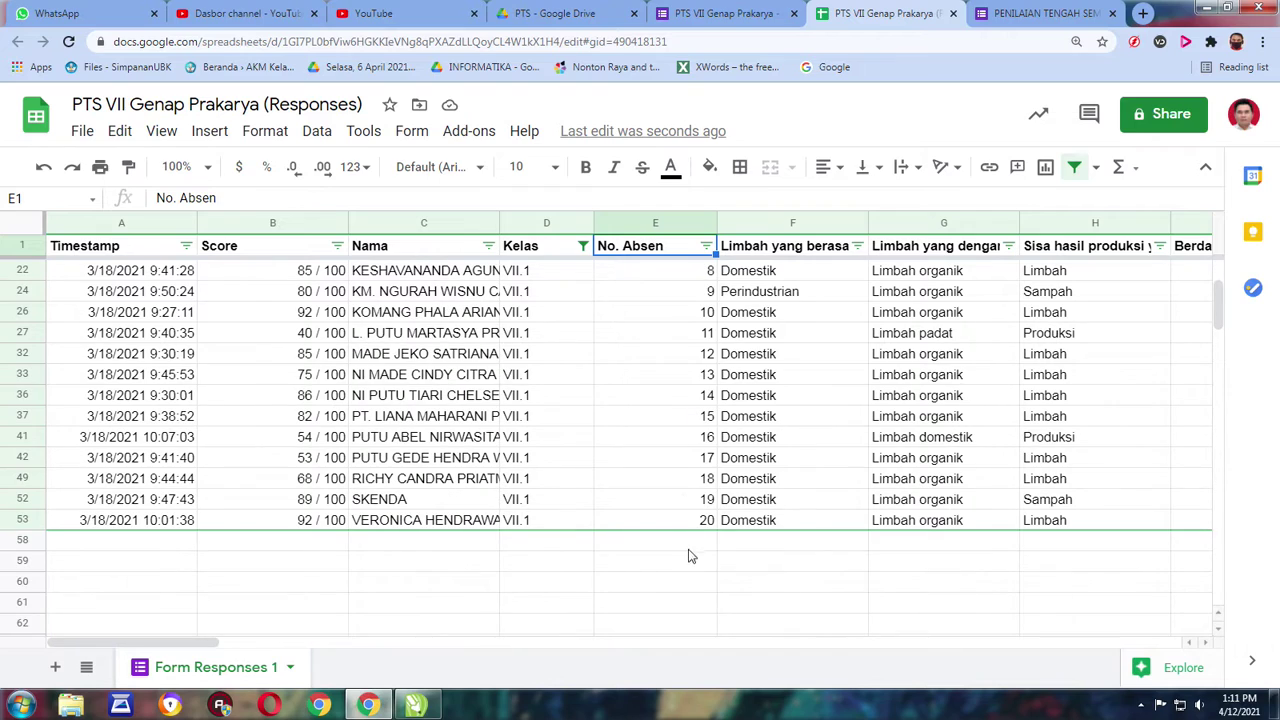
{"action": "scroll", "coordinate": [700, 410], "scroll_direction": "up", "scroll_amount": 1}
{"action": "scroll", "coordinate": [680, 323], "scroll_direction": "up", "scroll_amount": 2}
{"action": "left_click", "coordinate": [706, 245]}
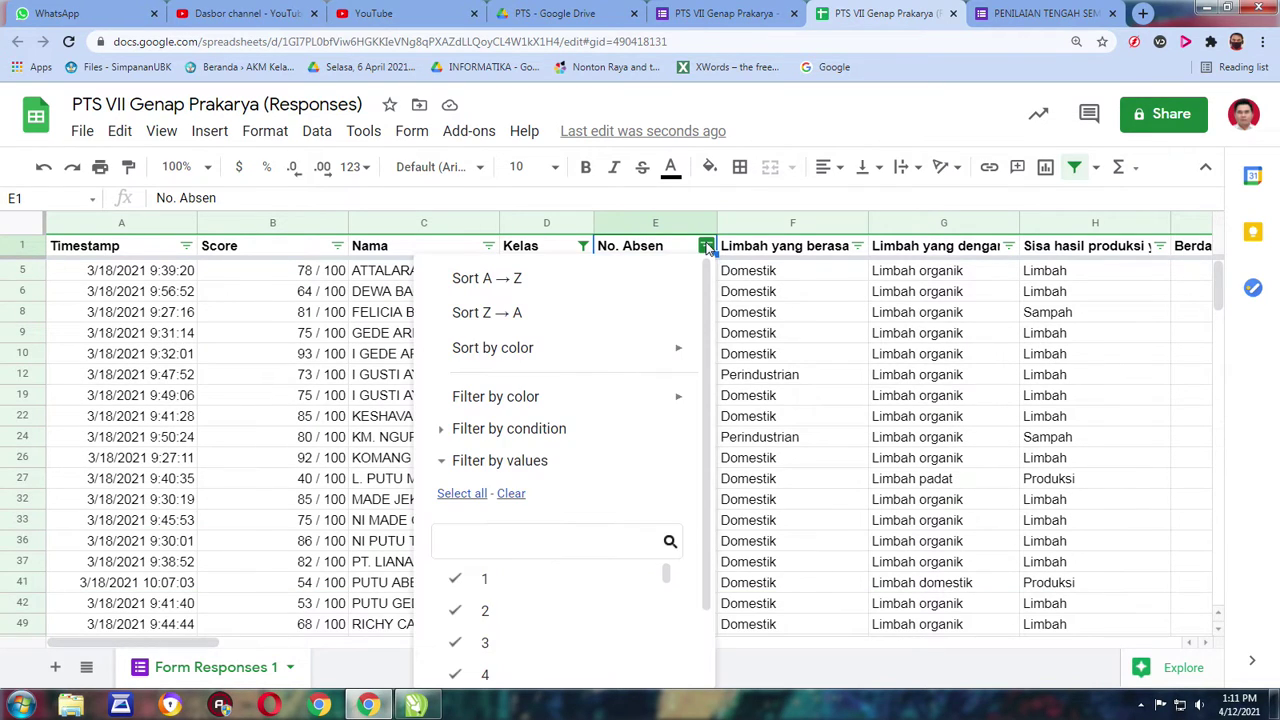
{"action": "left_click", "coordinate": [513, 314]}
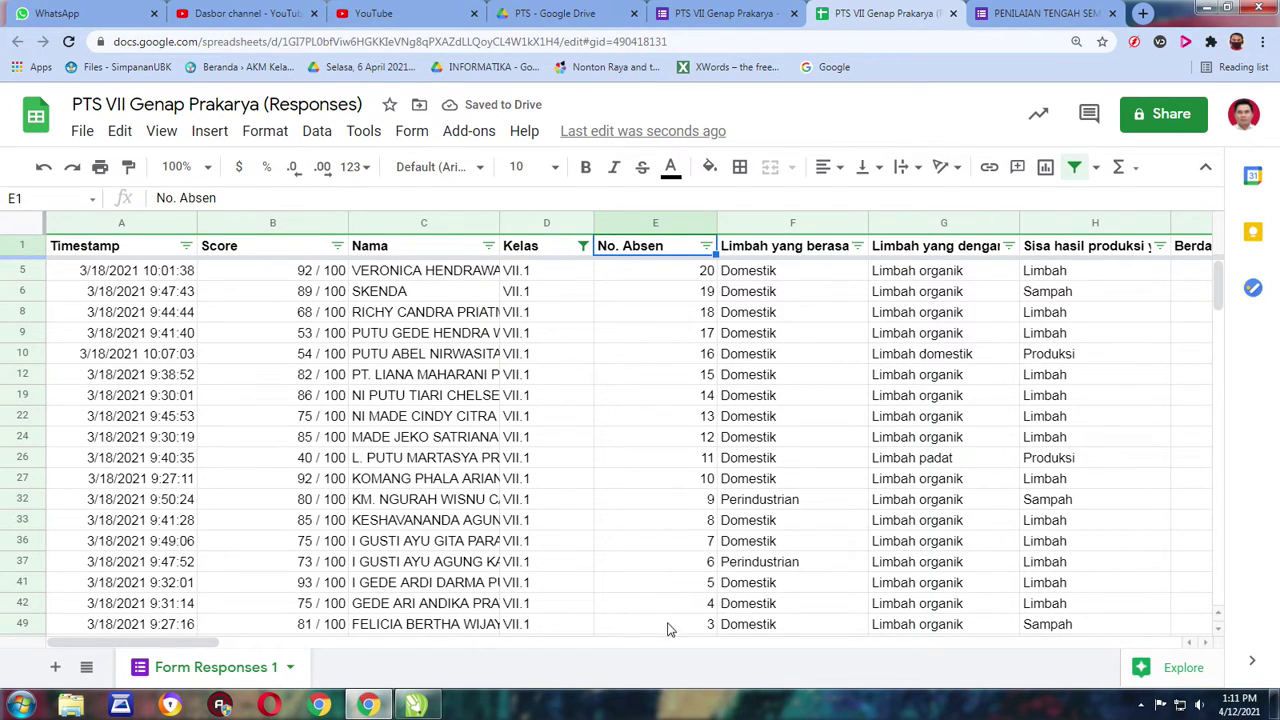
{"action": "left_click", "coordinate": [707, 246]}
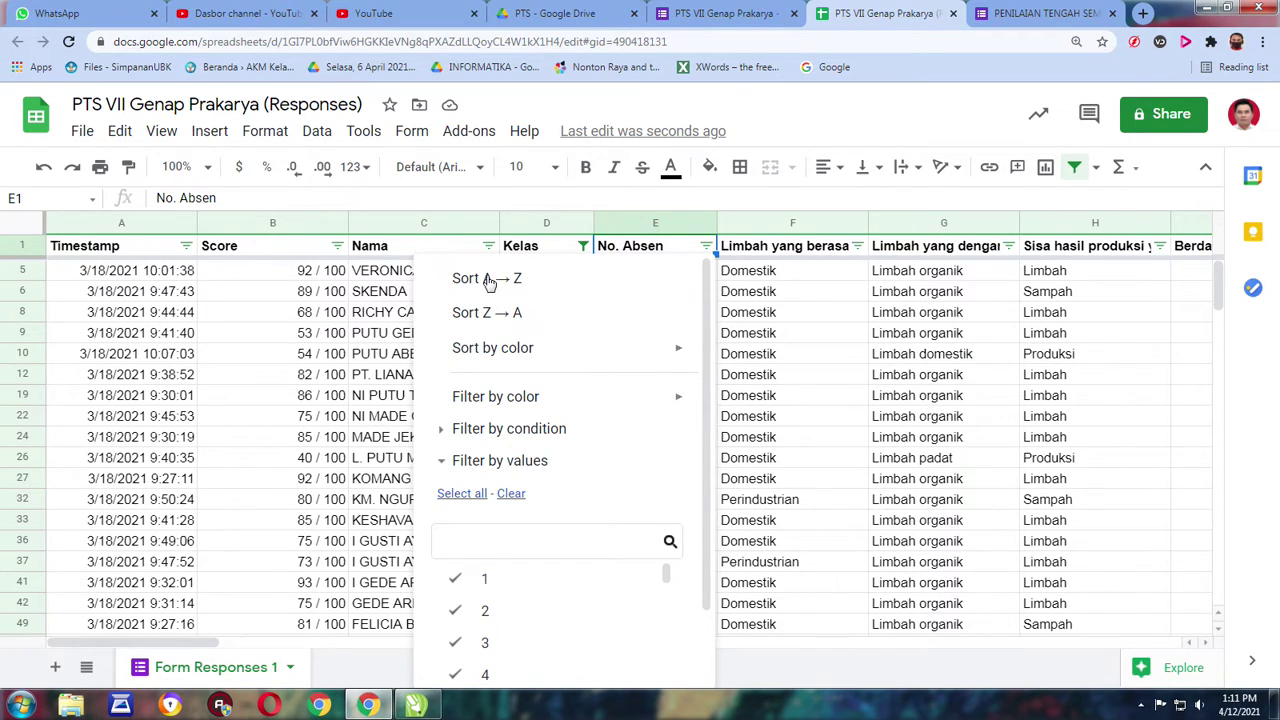
{"action": "left_click", "coordinate": [490, 280]}
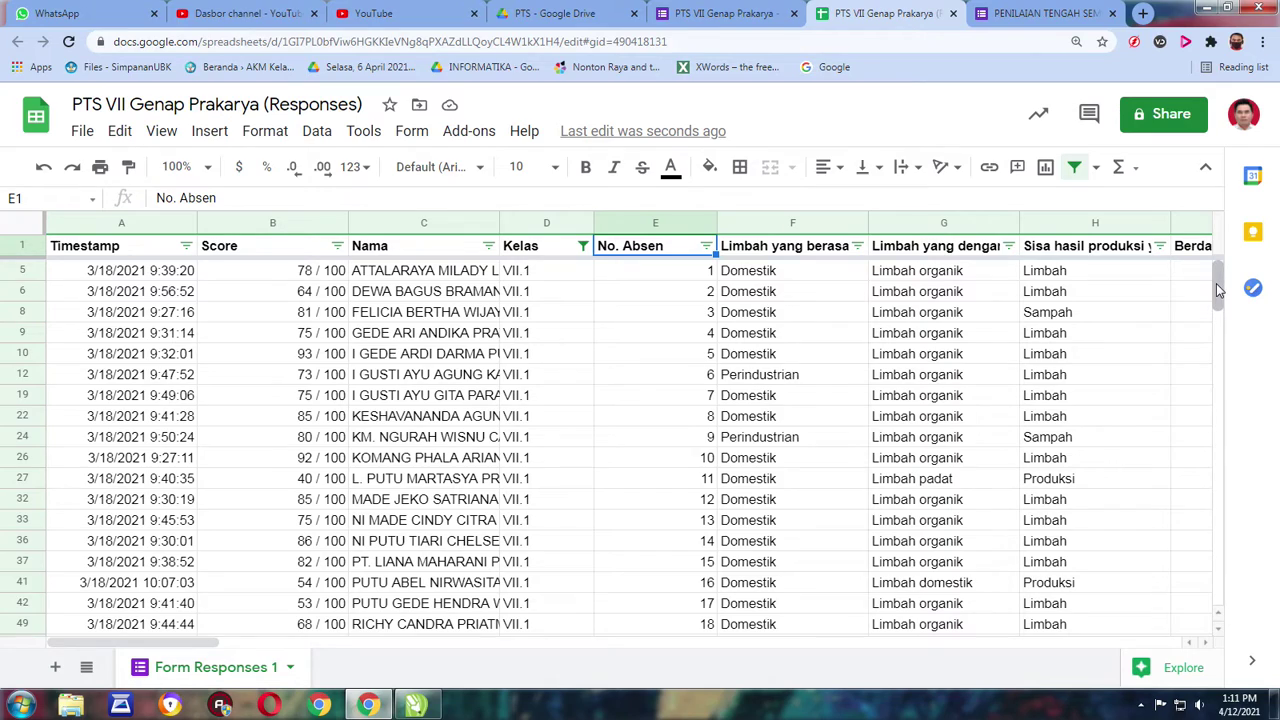
Go through the Score values of the first five class VII.1 students one by one
{"action": "left_click", "coordinate": [302, 276]}
{"action": "left_click", "coordinate": [303, 294]}
{"action": "left_click", "coordinate": [301, 313]}
{"action": "left_click", "coordinate": [308, 336]}
{"action": "left_click", "coordinate": [300, 355]}
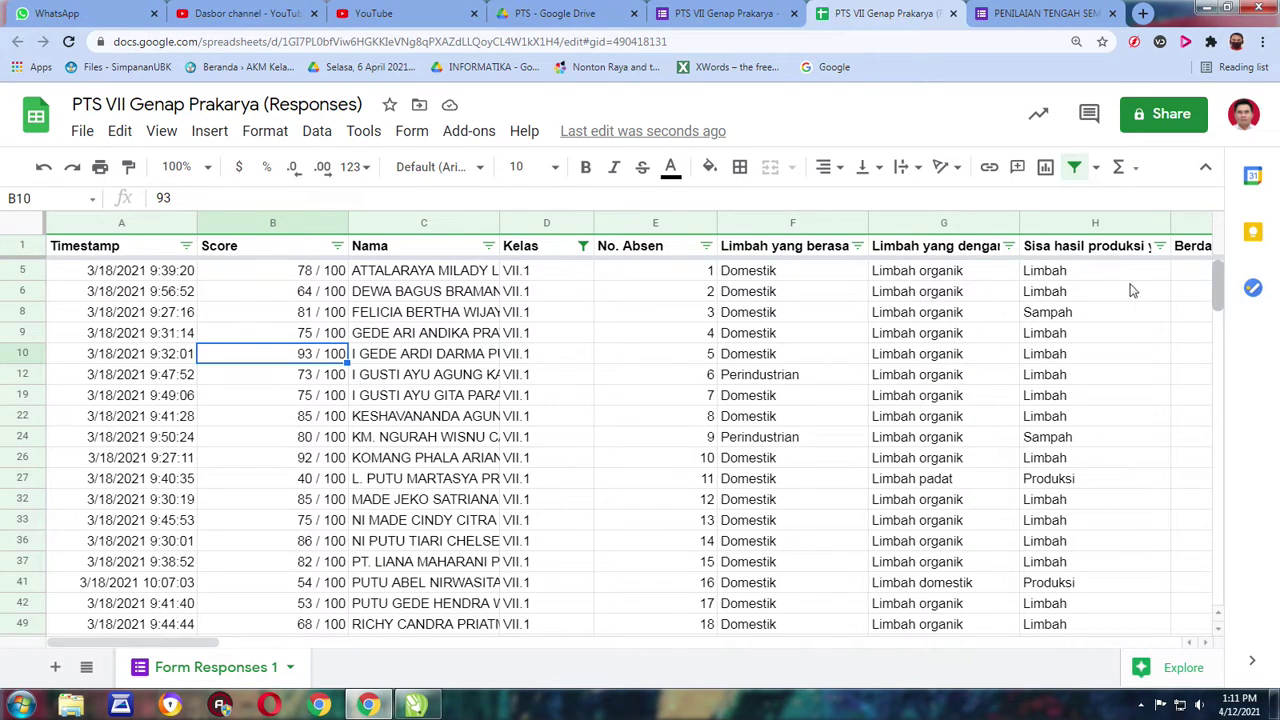
Filter the Kelas column to show only class VII.2 and sort the rows by No. Absen from A to Z
{"action": "left_click", "coordinate": [582, 247]}
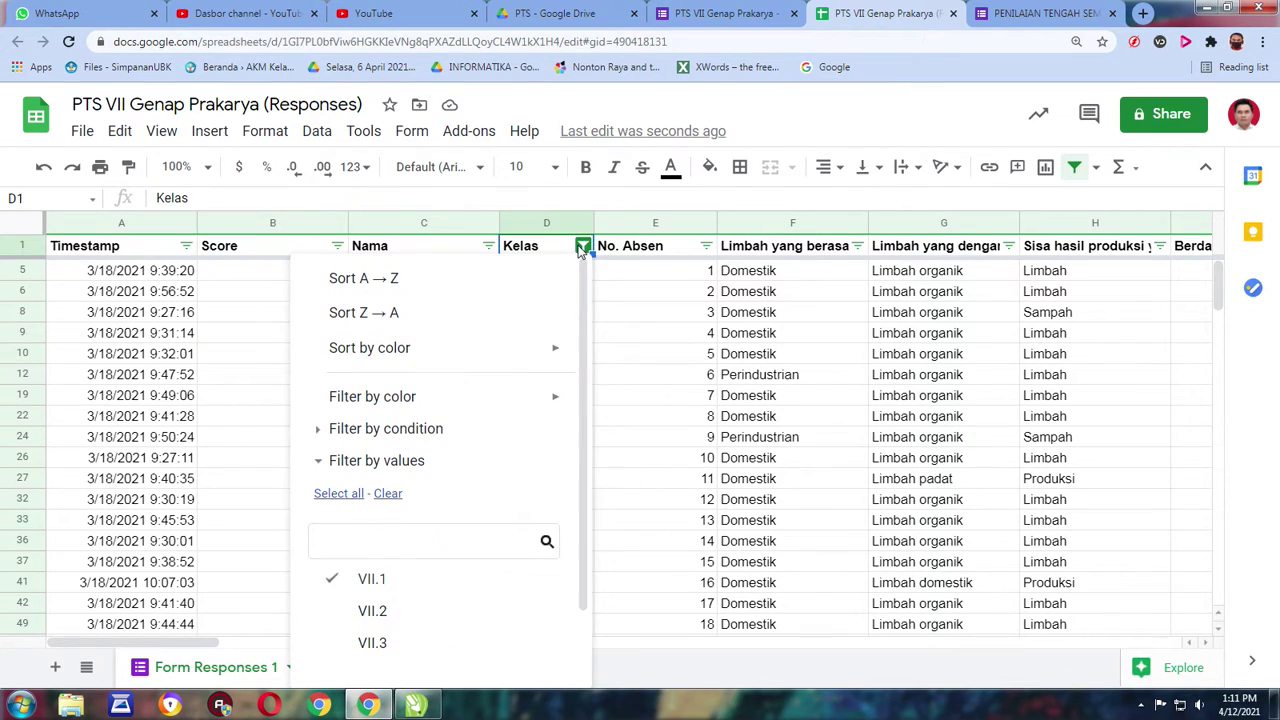
{"action": "left_click", "coordinate": [380, 612]}
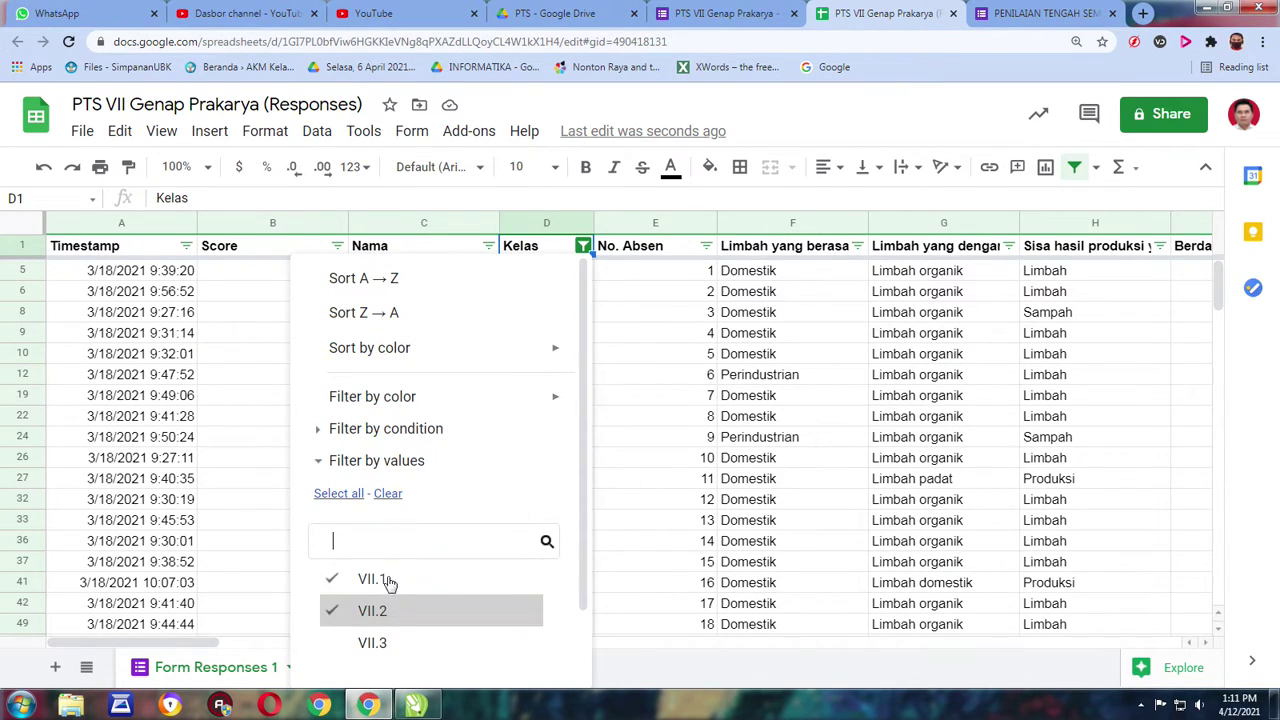
{"action": "left_click", "coordinate": [388, 583]}
{"action": "scroll", "coordinate": [555, 455], "scroll_direction": "down", "scroll_amount": 2}
{"action": "left_click", "coordinate": [522, 656]}
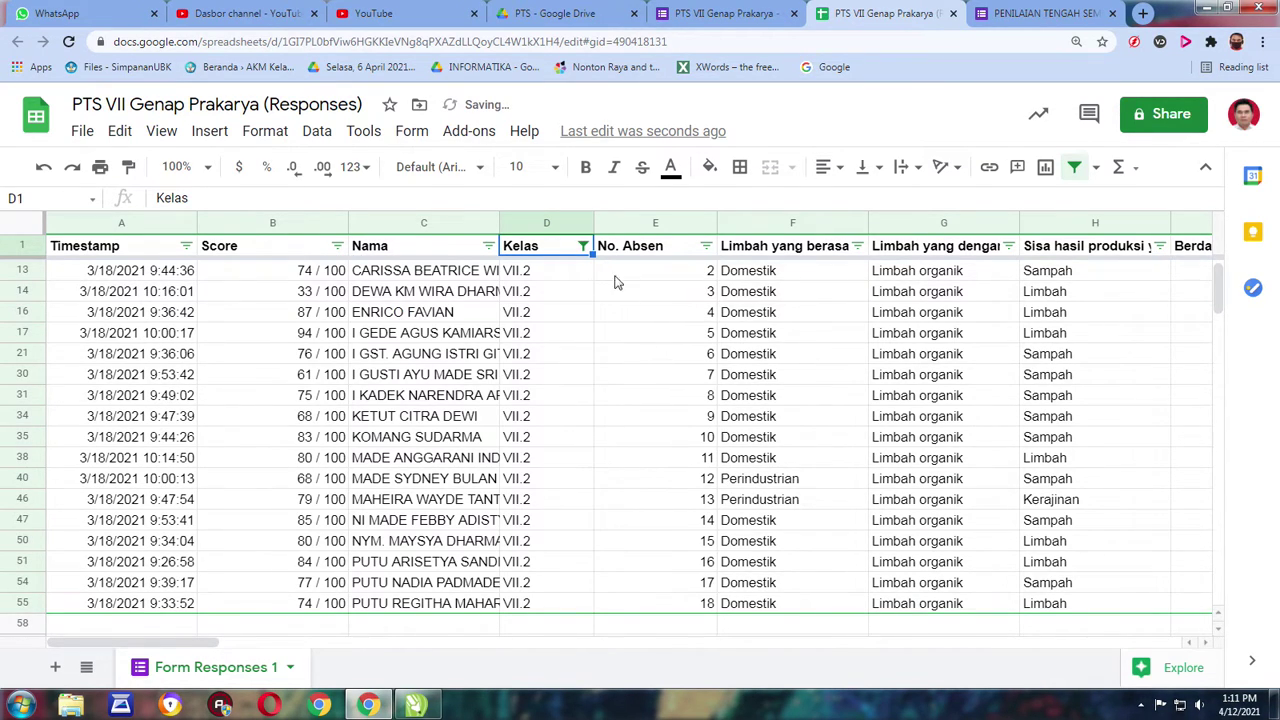
{"action": "scroll", "coordinate": [619, 286], "scroll_direction": "up", "scroll_amount": 1}
{"action": "left_click", "coordinate": [707, 247]}
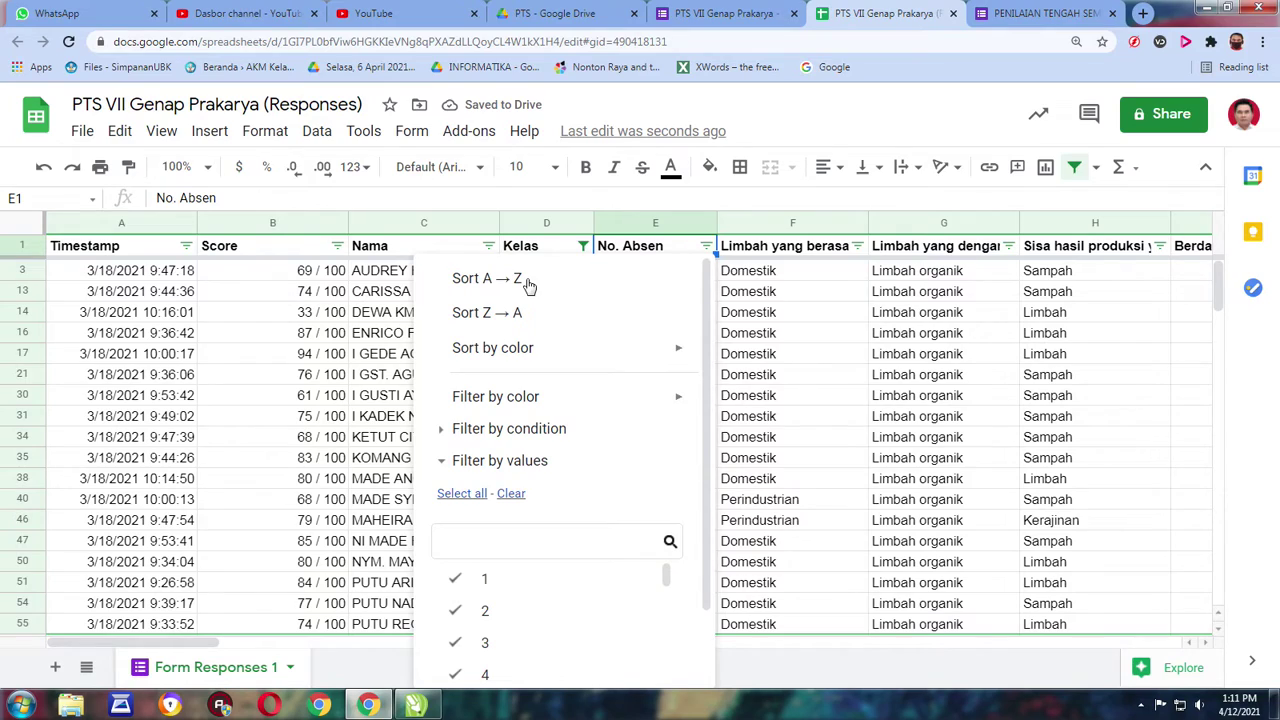
{"action": "left_click", "coordinate": [669, 293]}
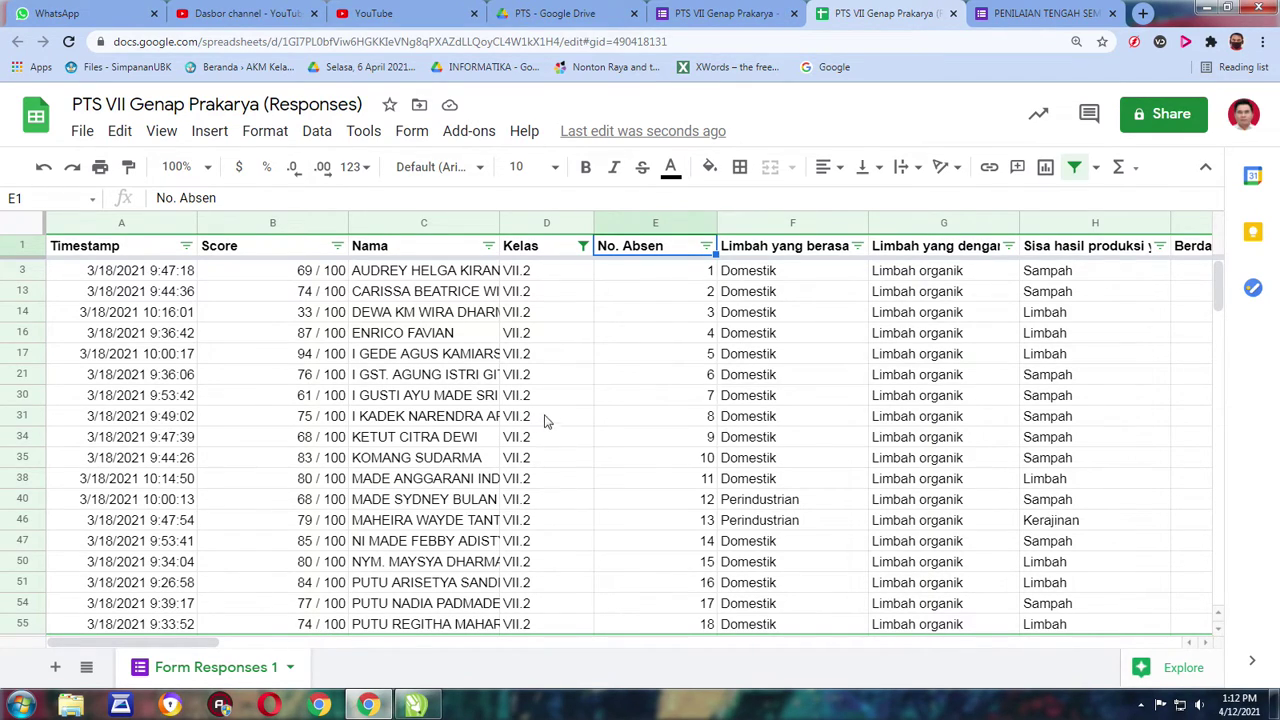
Filter the Kelas column to show only class VII.3 and sort the rows by No. Absen from A to Z
{"action": "left_click", "coordinate": [583, 246]}
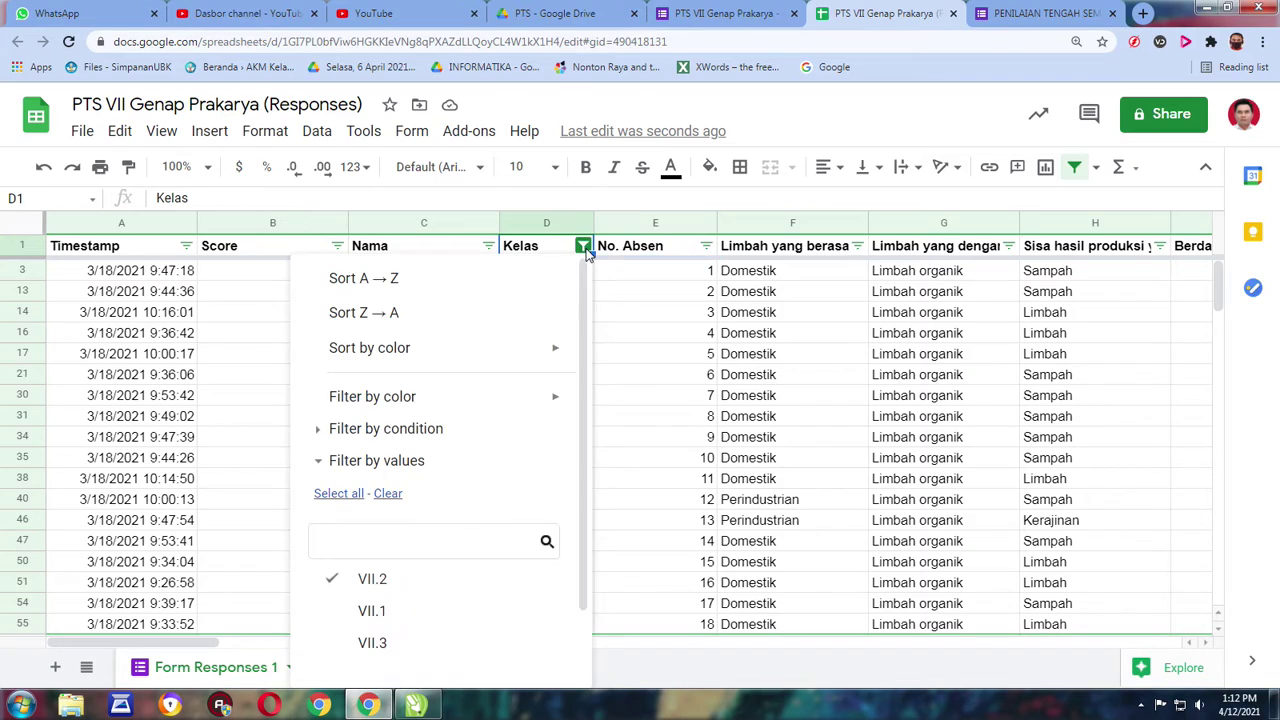
{"action": "scroll", "coordinate": [462, 361], "scroll_direction": "down", "scroll_amount": 1}
{"action": "left_click", "coordinate": [386, 556]}
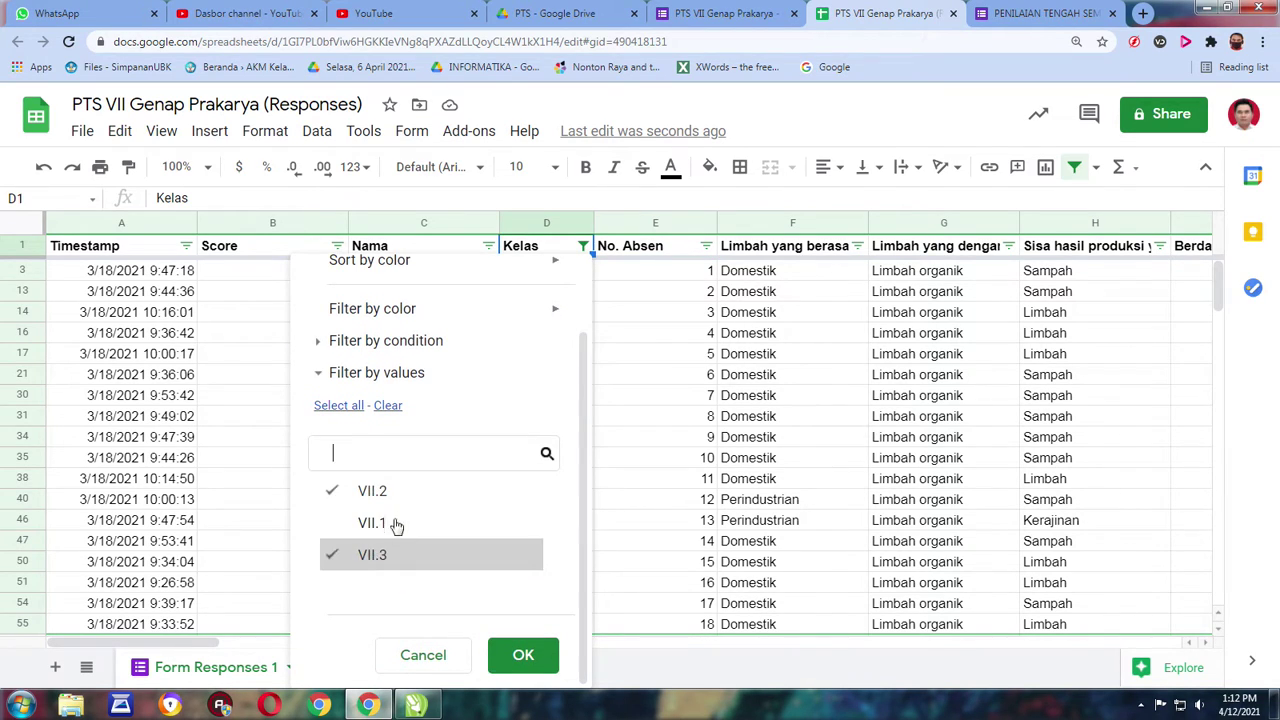
{"action": "left_click", "coordinate": [350, 491]}
{"action": "left_click", "coordinate": [517, 655]}
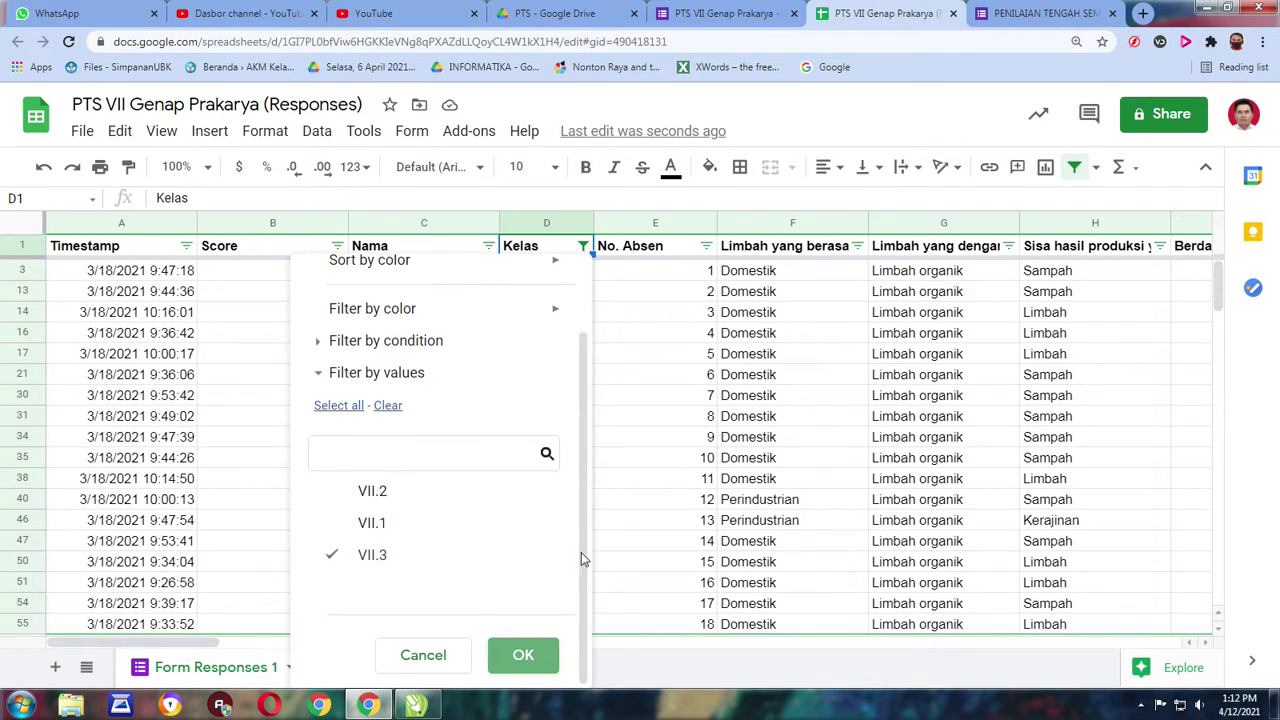
{"action": "left_click", "coordinate": [706, 245]}
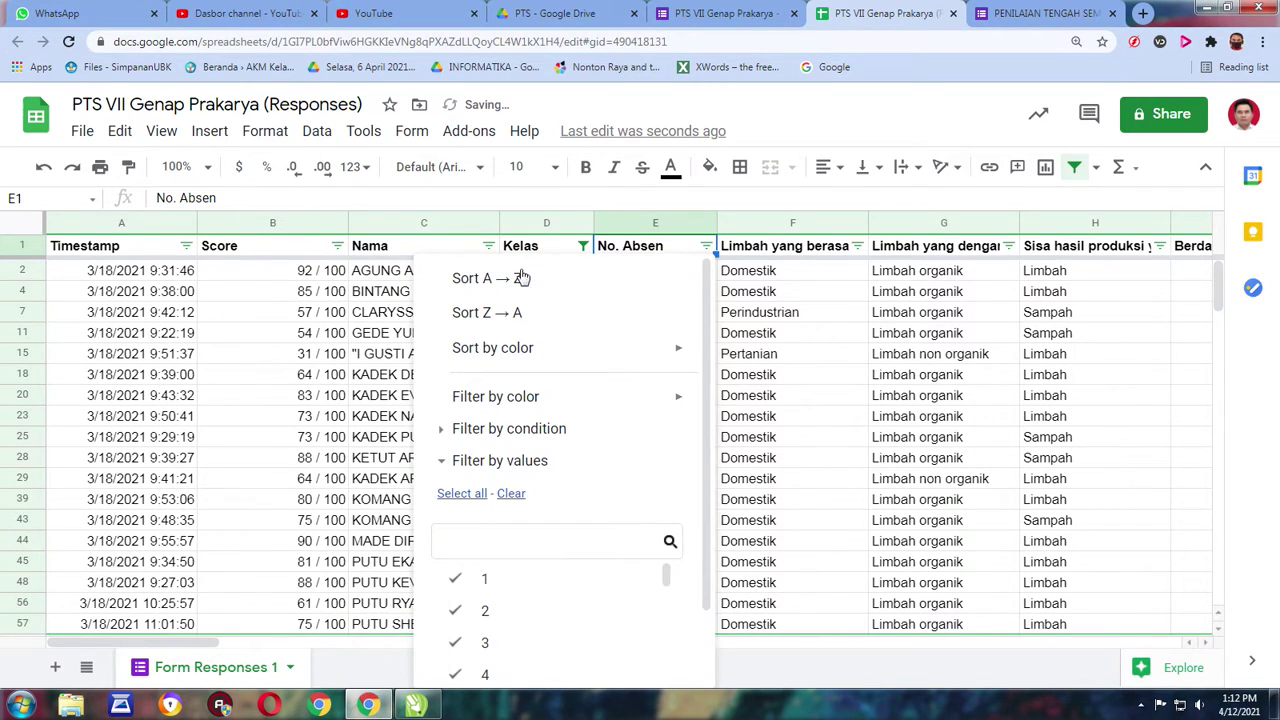
{"action": "left_click", "coordinate": [487, 279]}
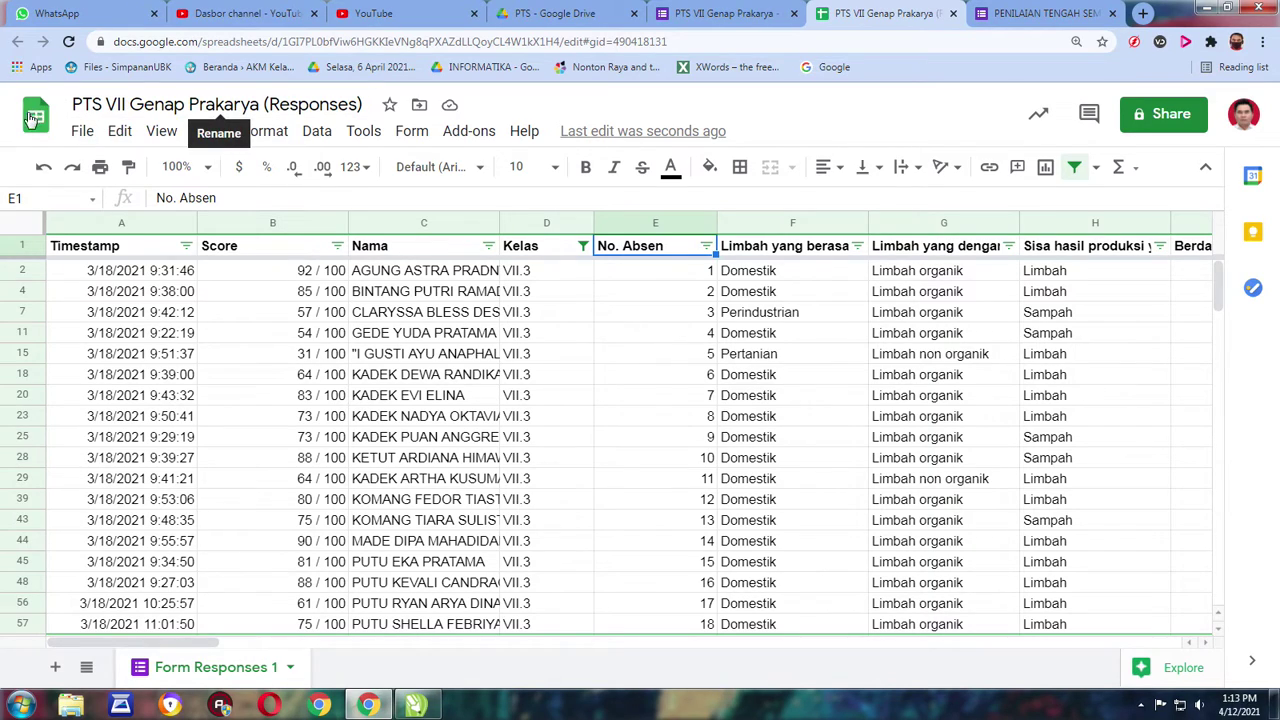
Download the responses spreadsheet as a Microsoft Excel (.xlsx) file
{"action": "left_click", "coordinate": [83, 134]}
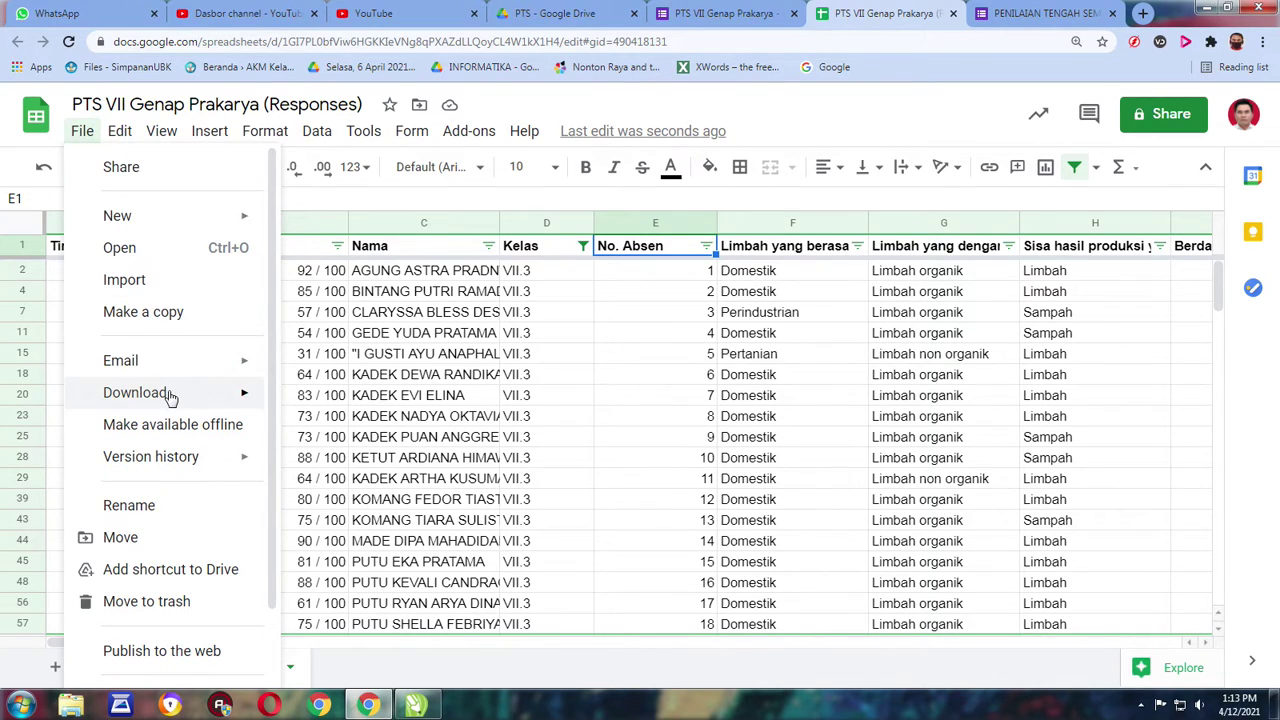
{"action": "left_click", "coordinate": [218, 400]}
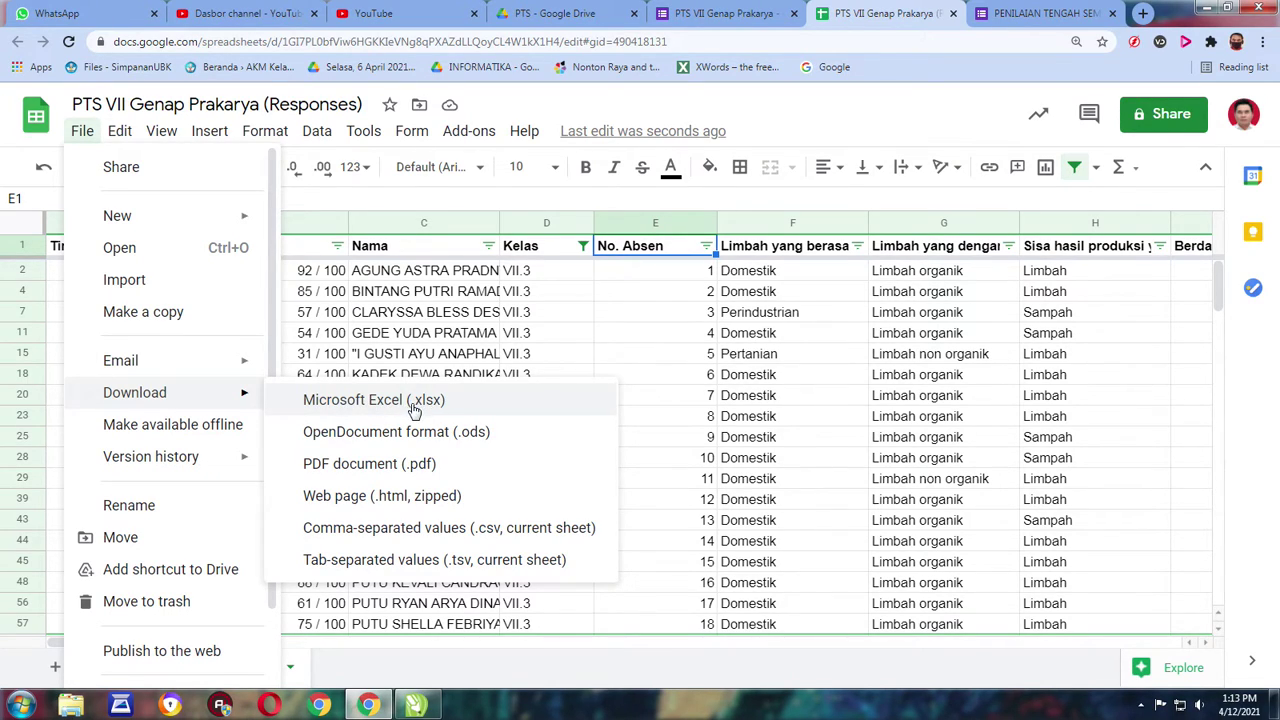
{"action": "left_click", "coordinate": [505, 402]}
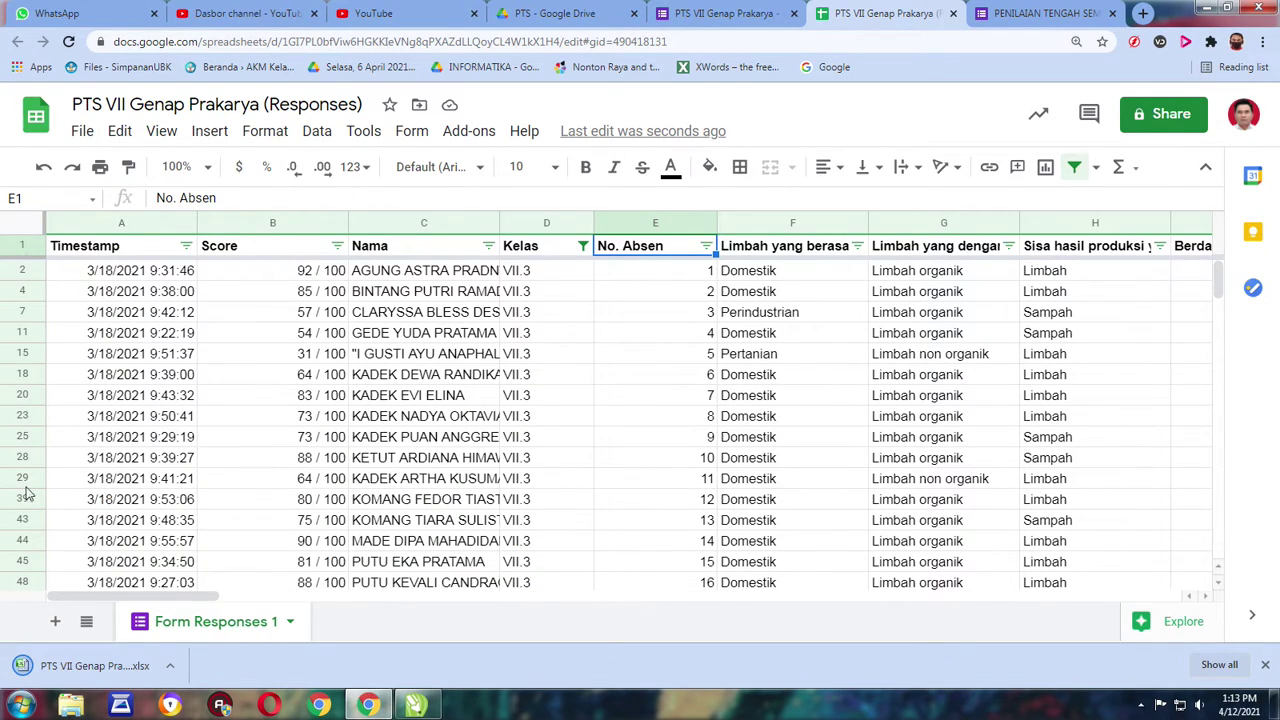
Set downloaded .xlsx files to always open automatically, dismiss the missing terbilang.xla message, and maximize the Excel window
{"action": "left_click", "coordinate": [170, 665]}
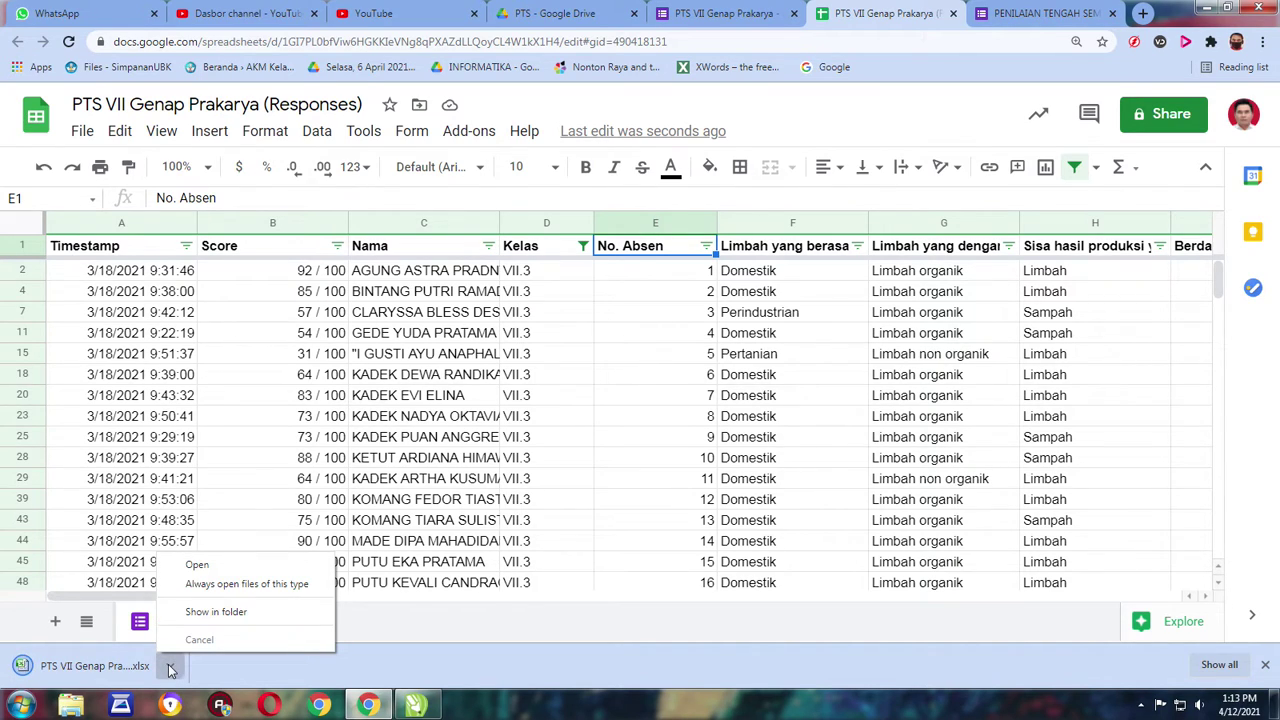
{"action": "left_click", "coordinate": [208, 583]}
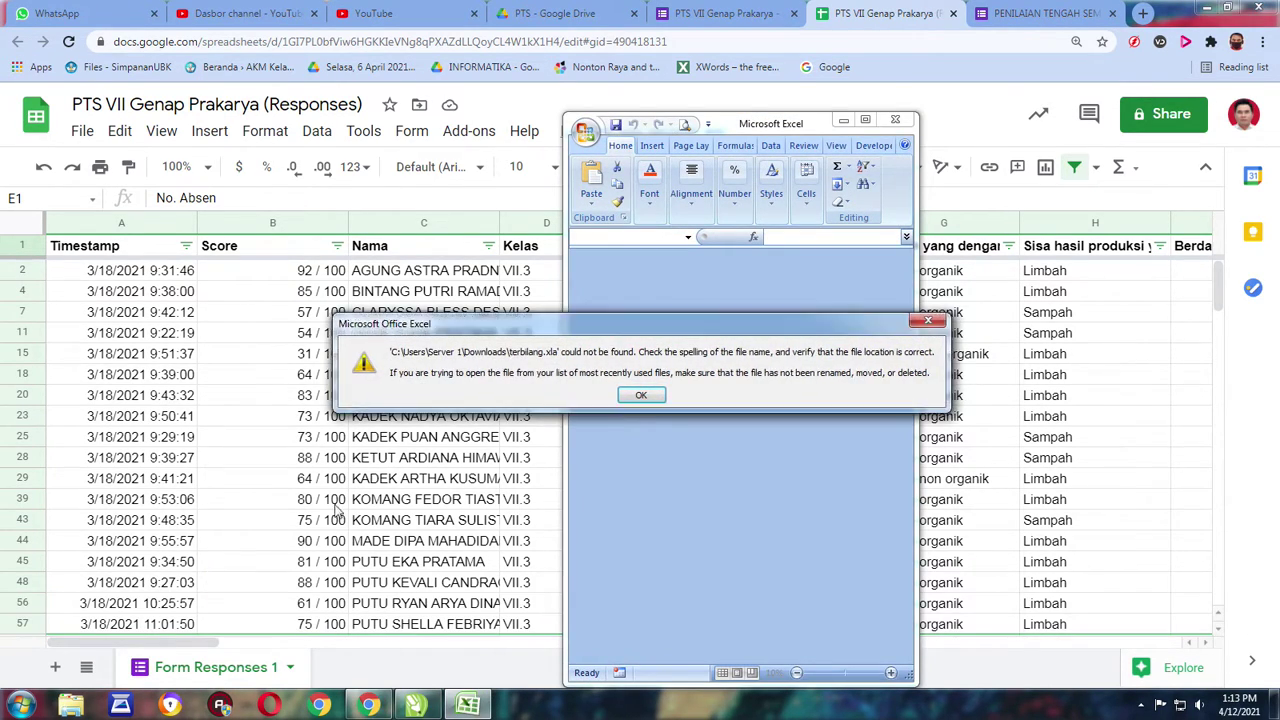
{"action": "left_click", "coordinate": [641, 395]}
{"action": "left_click", "coordinate": [641, 395]}
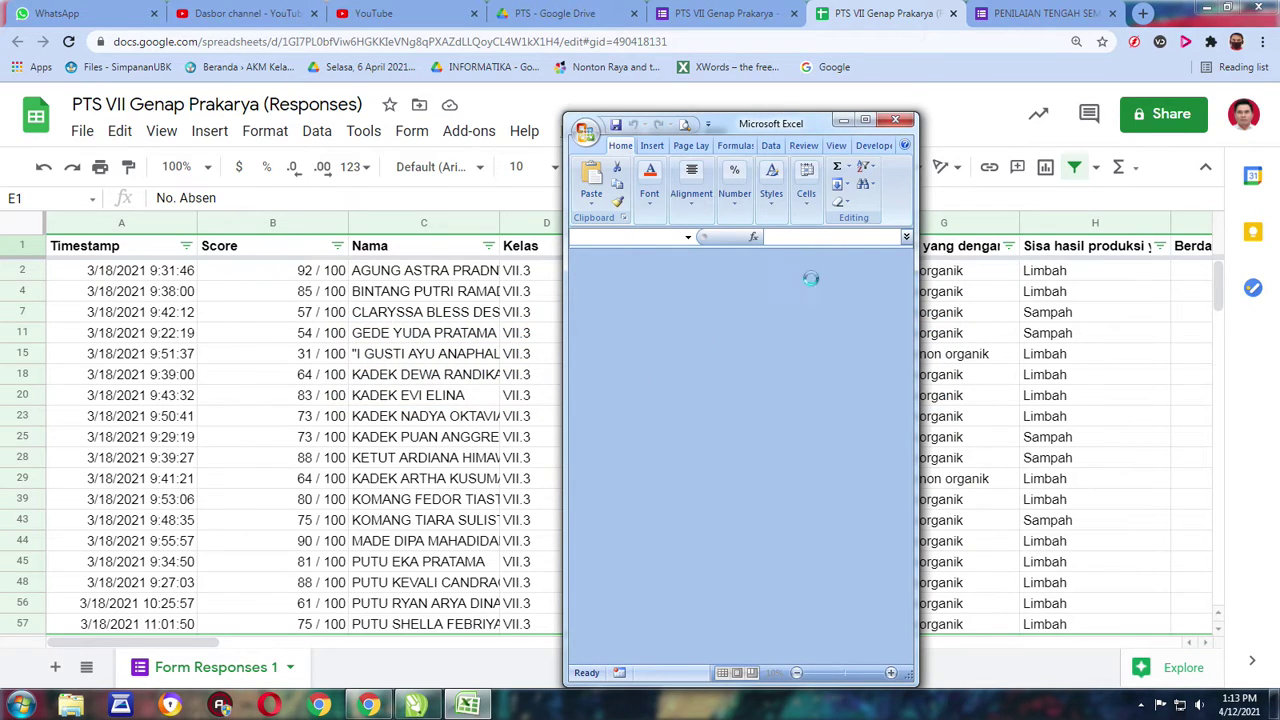
{"action": "left_click", "coordinate": [865, 120]}
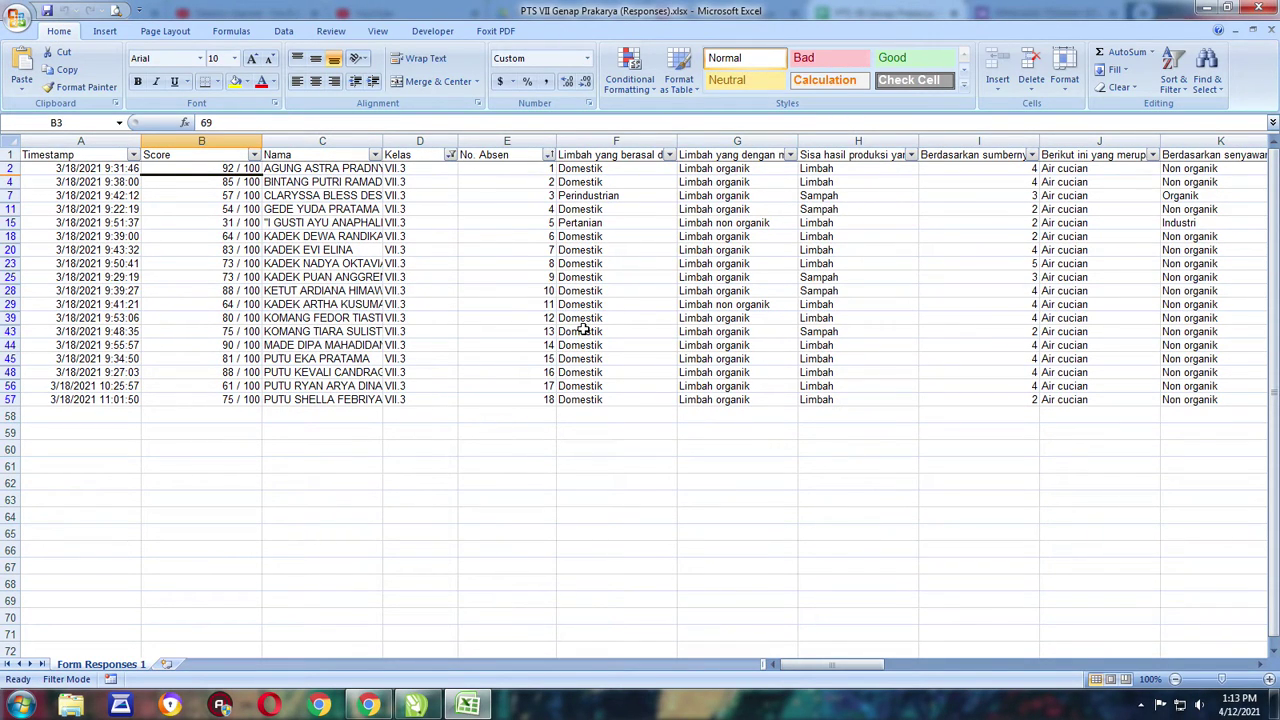
Narrow the No. Absen column in the Excel workbook so it fits closely around its header
{"action": "scroll", "coordinate": [633, 300], "scroll_direction": "up", "scroll_amount": 1, "text": "ctrl"}
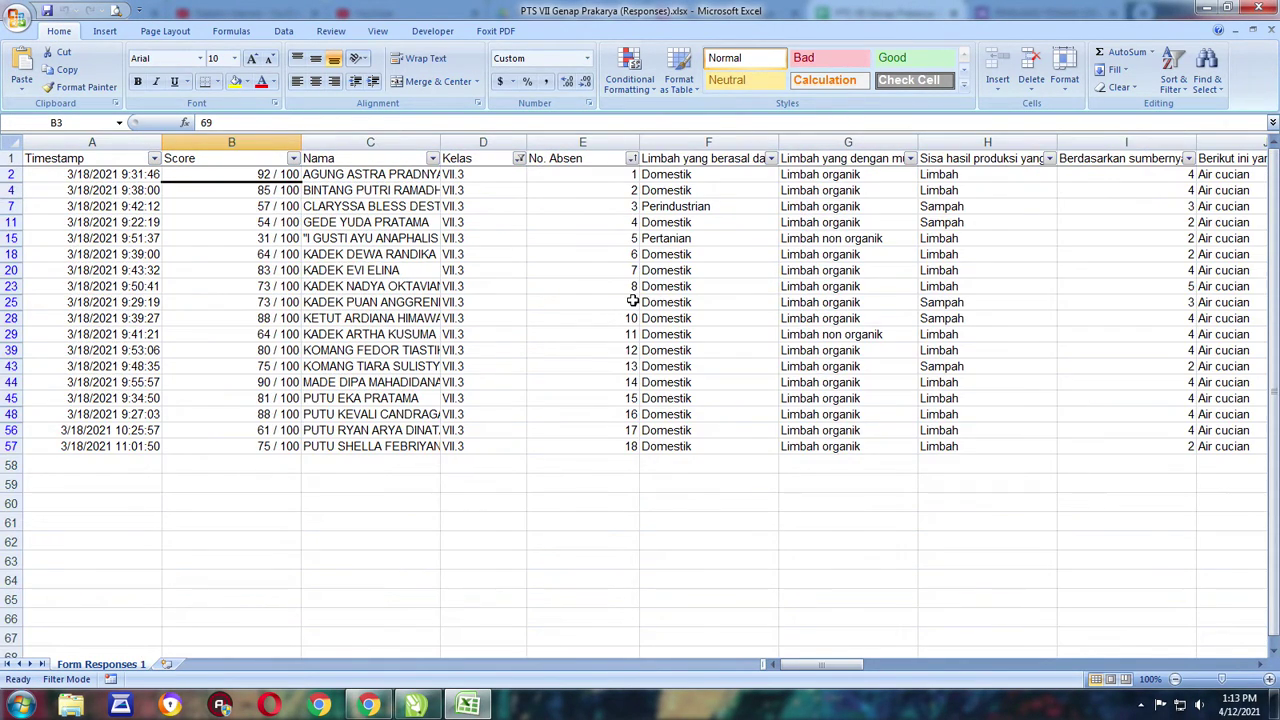
{"action": "scroll", "coordinate": [633, 300], "scroll_direction": "up", "scroll_amount": 1, "text": "ctrl"}
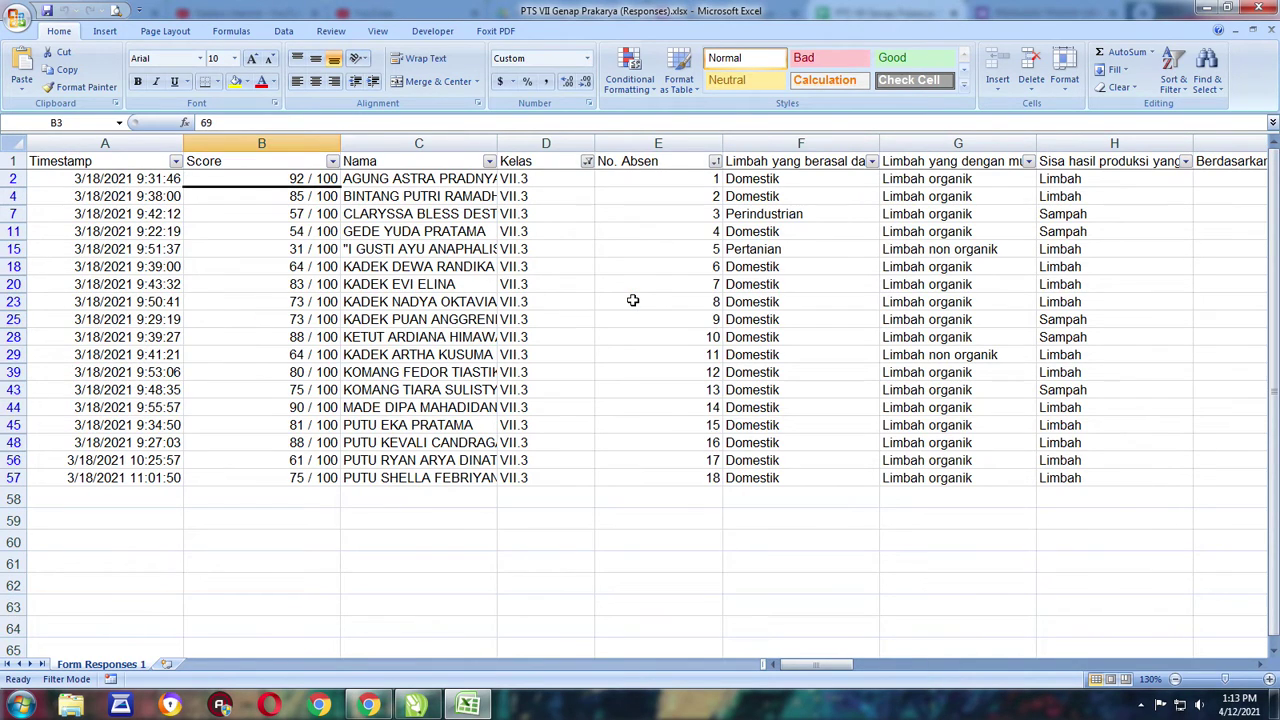
{"action": "left_click_drag", "start_coordinate": [722, 147], "coordinate": [682, 150]}
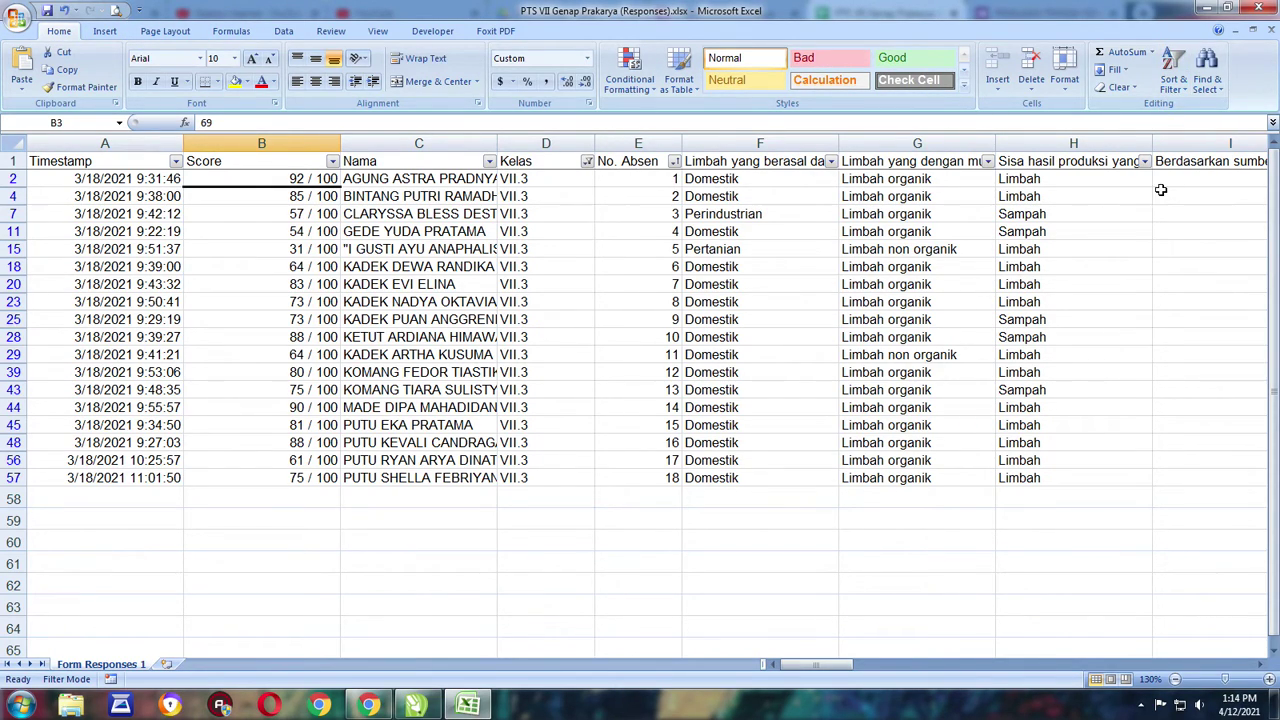
Turn off the filter in the Excel sheet and look through the full list of responses from all classes
{"action": "left_click", "coordinate": [1178, 88]}
{"action": "left_click", "coordinate": [1180, 162]}
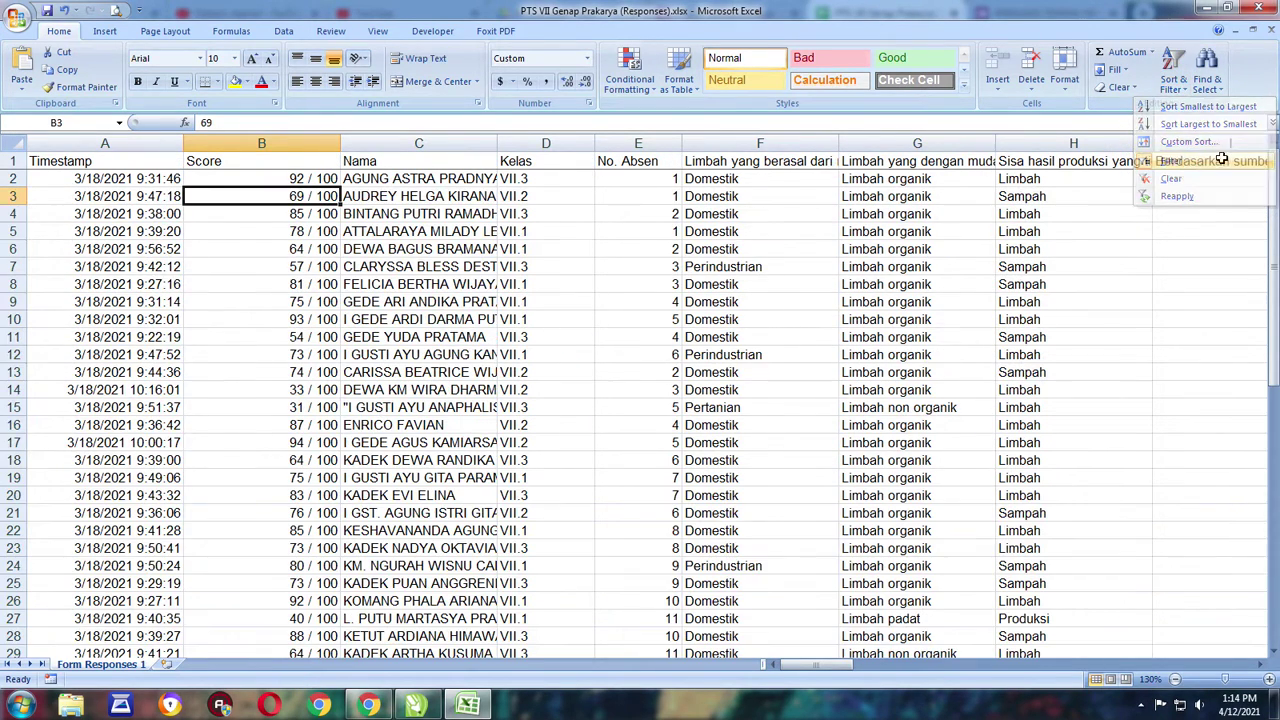
{"action": "scroll", "coordinate": [1000, 380], "scroll_direction": "down", "scroll_amount": 6}
{"action": "scroll", "coordinate": [1245, 417], "scroll_direction": "up", "scroll_amount": 6}
{"action": "scroll", "coordinate": [1245, 417], "scroll_direction": "down", "scroll_amount": 10}
{"action": "scroll", "coordinate": [890, 267], "scroll_direction": "up", "scroll_amount": 9}
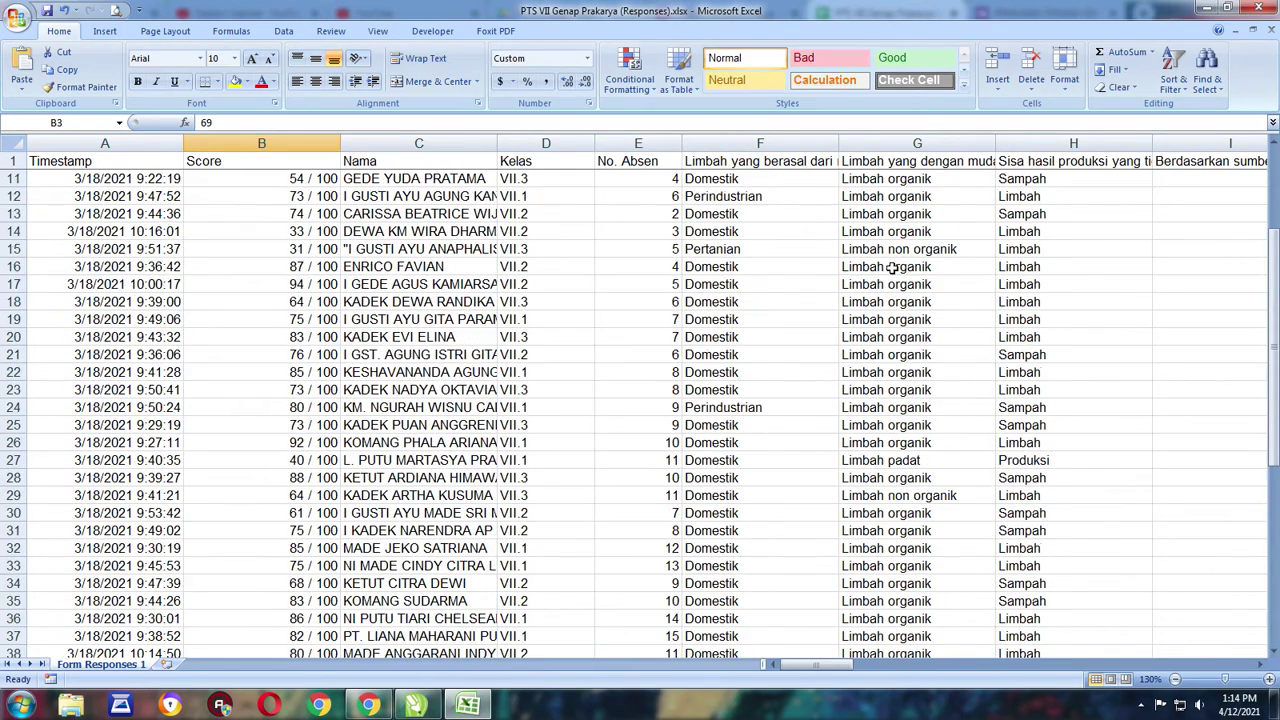
{"action": "scroll", "coordinate": [465, 201], "scroll_direction": "up", "scroll_amount": 1}
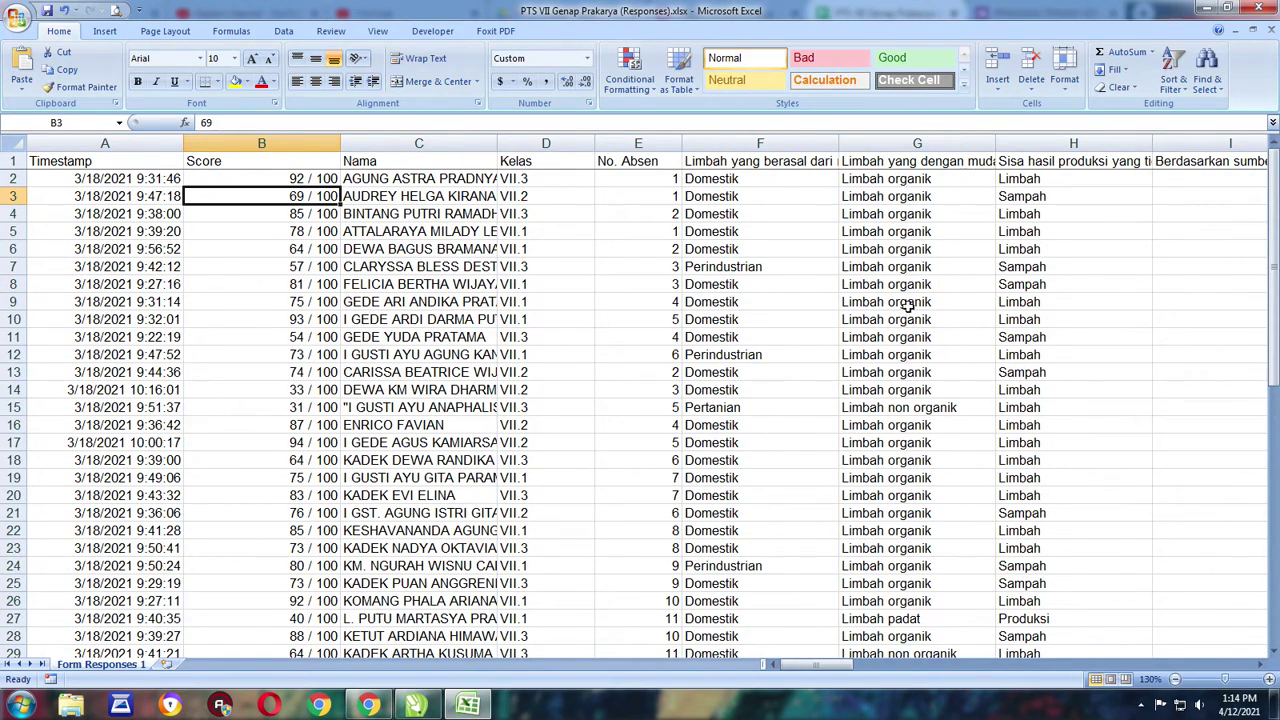
Turn the filter back on for the header row and check the headers across to the far question columns
{"action": "left_click", "coordinate": [1175, 88]}
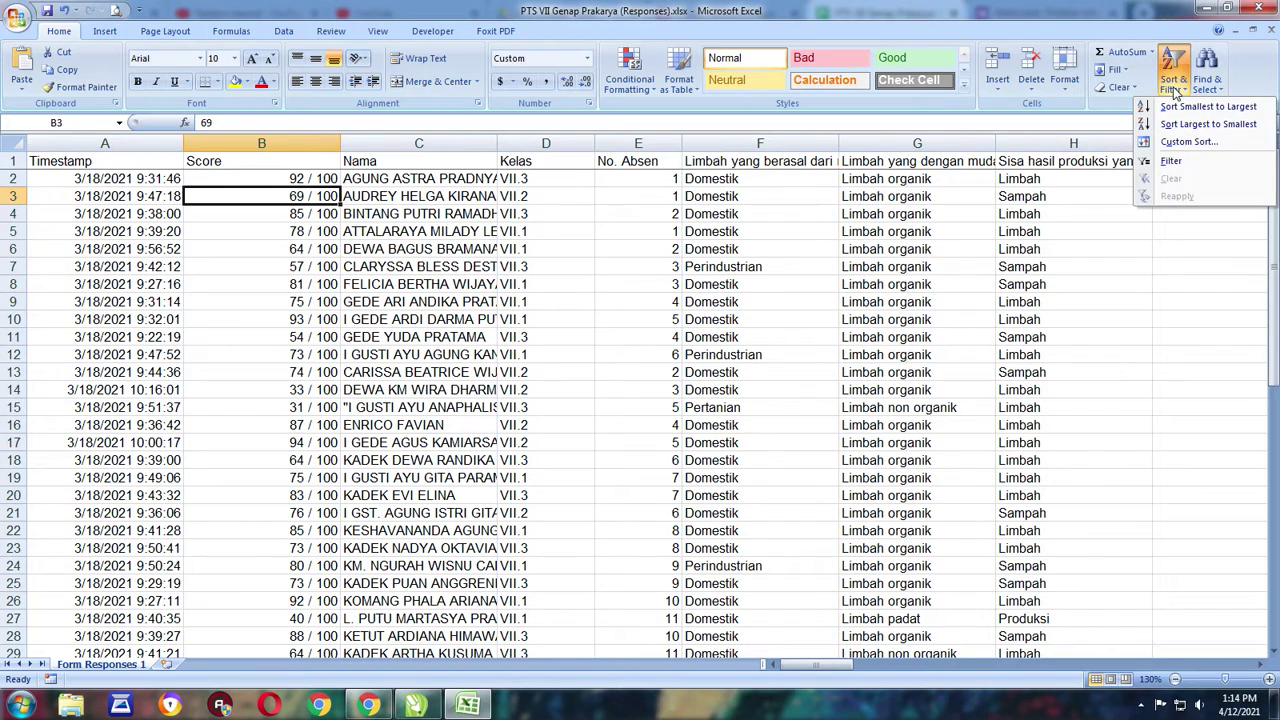
{"action": "left_click", "coordinate": [1176, 163]}
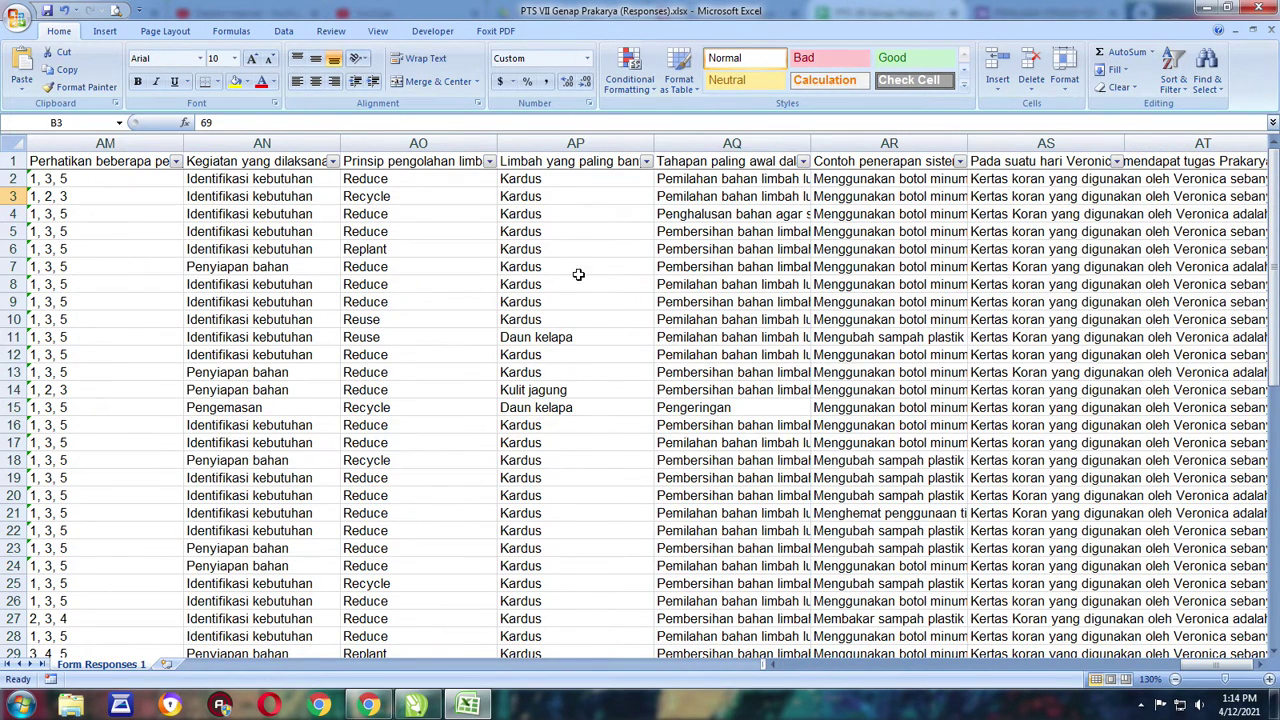
{"action": "left_click_drag", "start_coordinate": [1214, 664], "coordinate": [778, 700]}
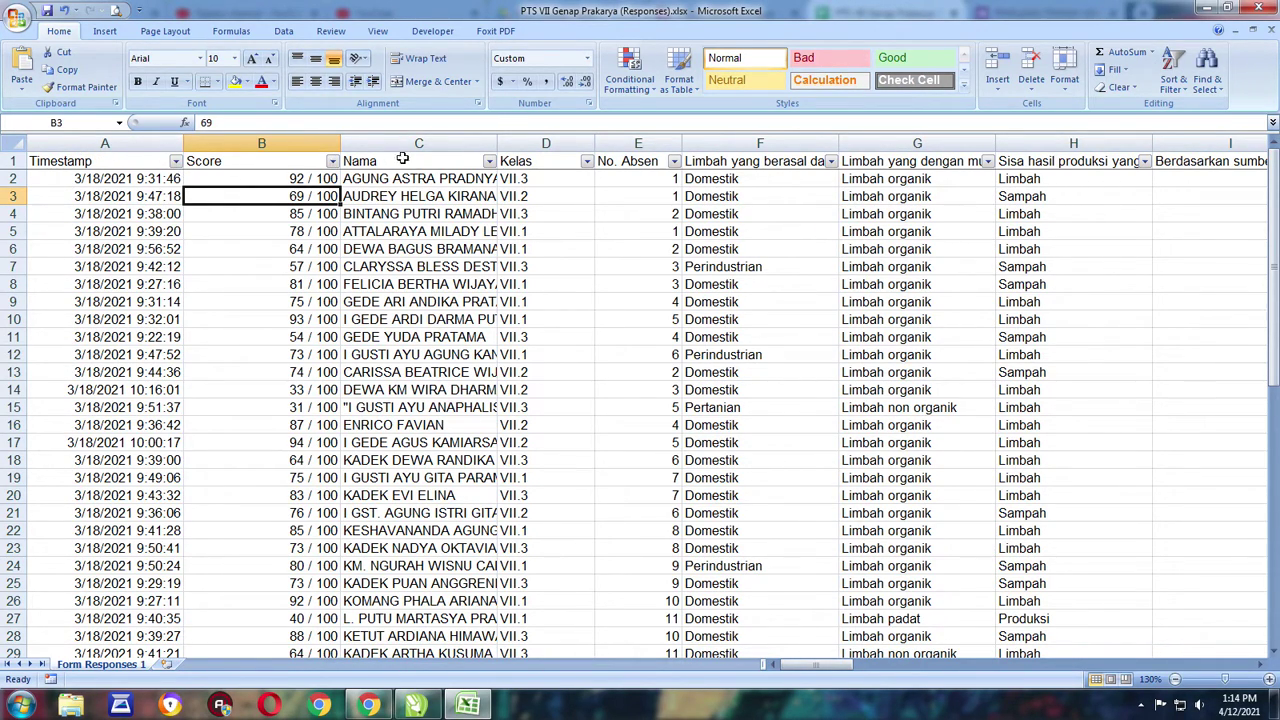
Filter Kelas to show only class VII.1 and sort the rows by No. Absen from smallest to largest
{"action": "left_click", "coordinate": [587, 162]}
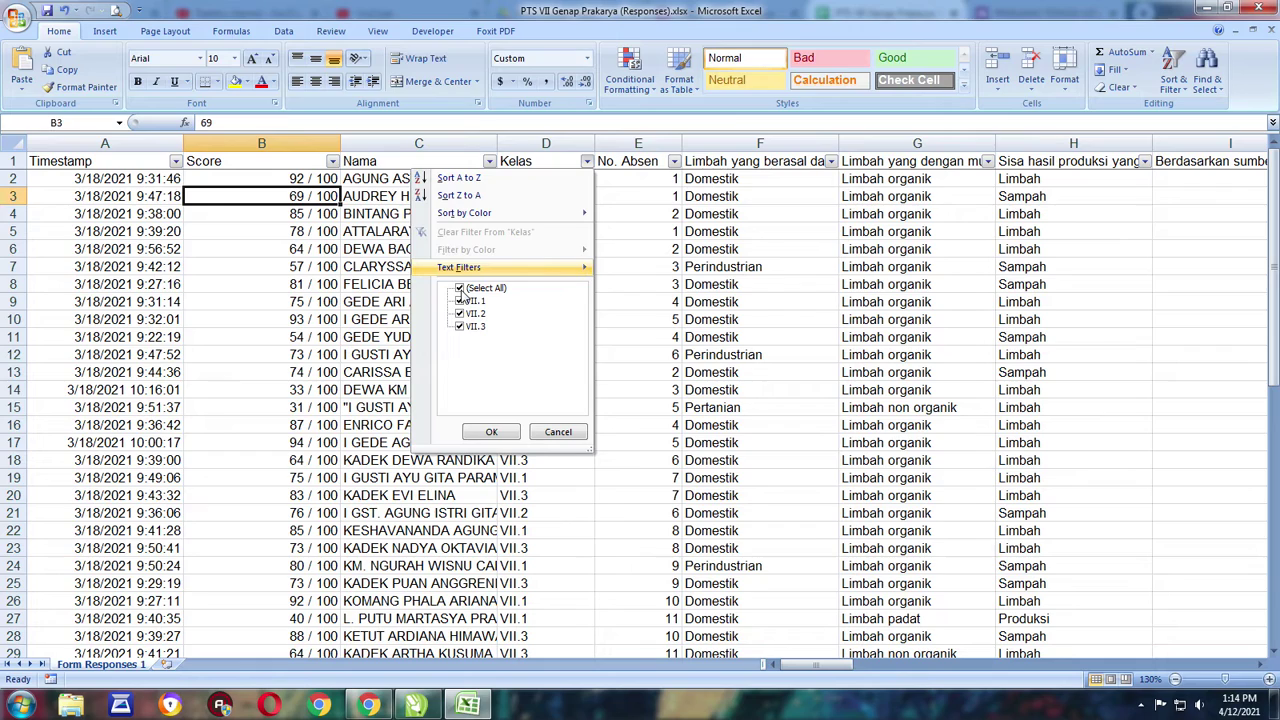
{"action": "left_click", "coordinate": [462, 292]}
{"action": "left_click", "coordinate": [460, 301]}
{"action": "left_click", "coordinate": [492, 433]}
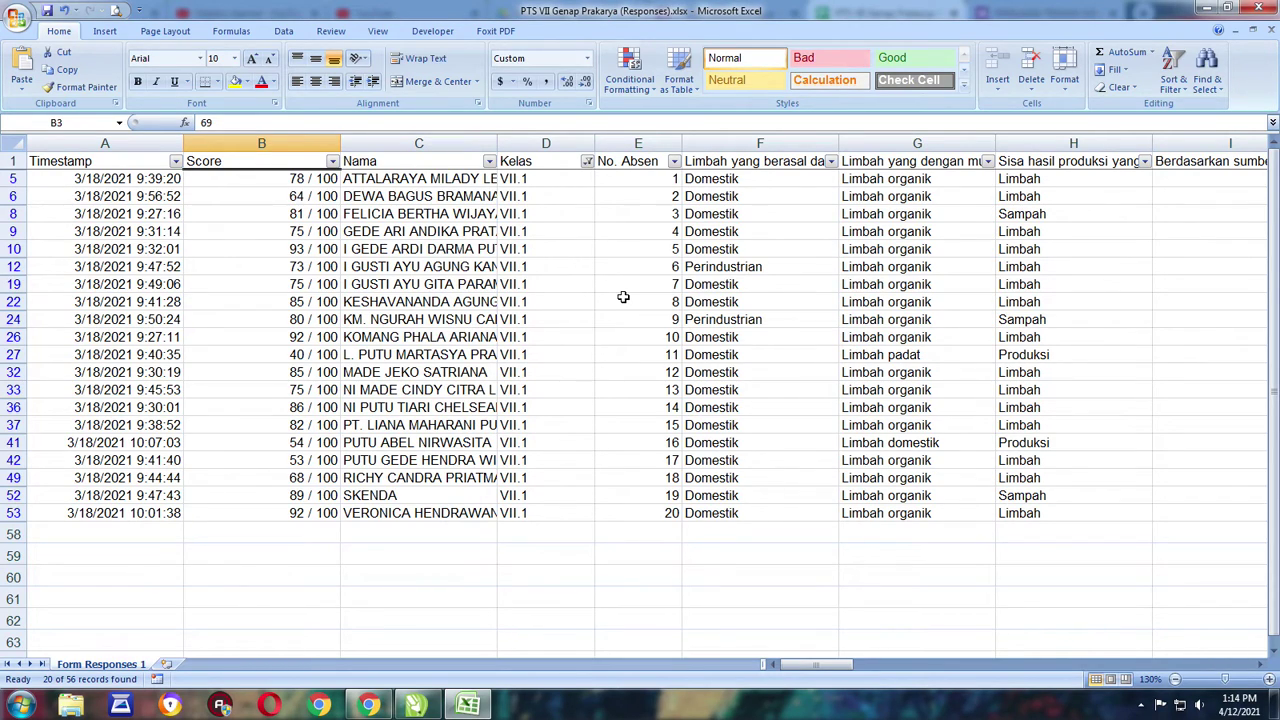
{"action": "left_click", "coordinate": [674, 162]}
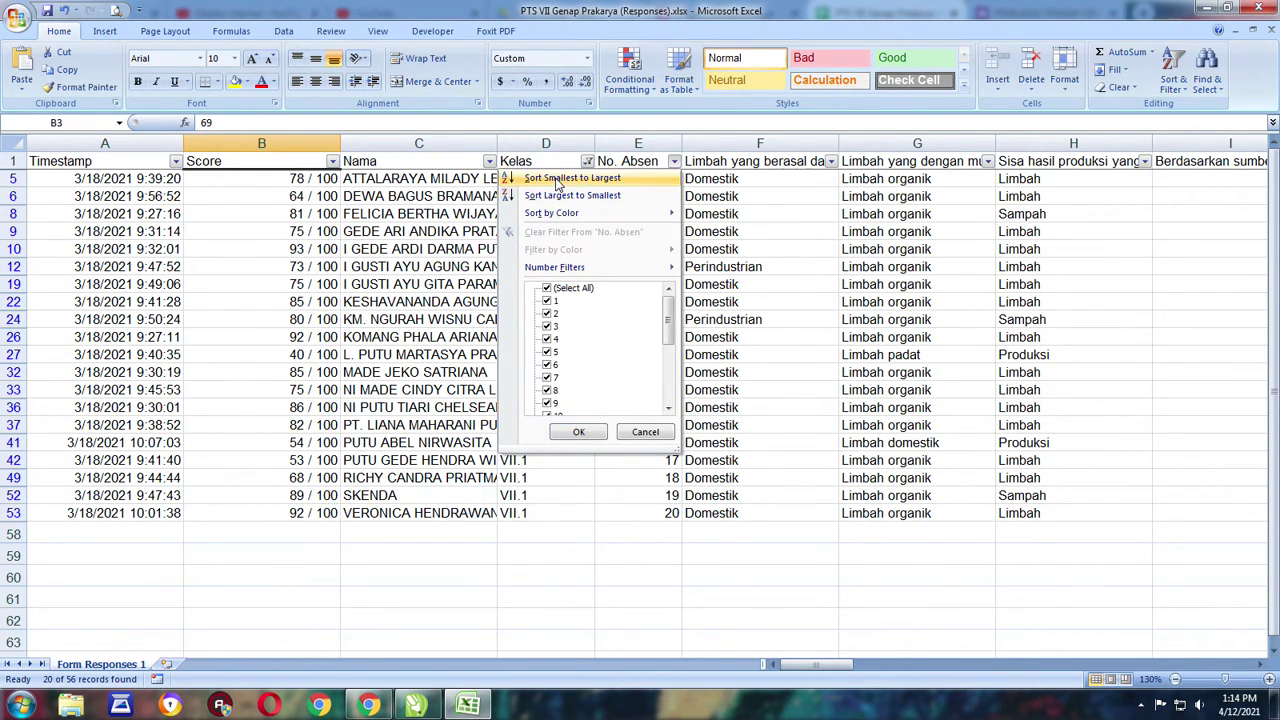
{"action": "left_click", "coordinate": [607, 178]}
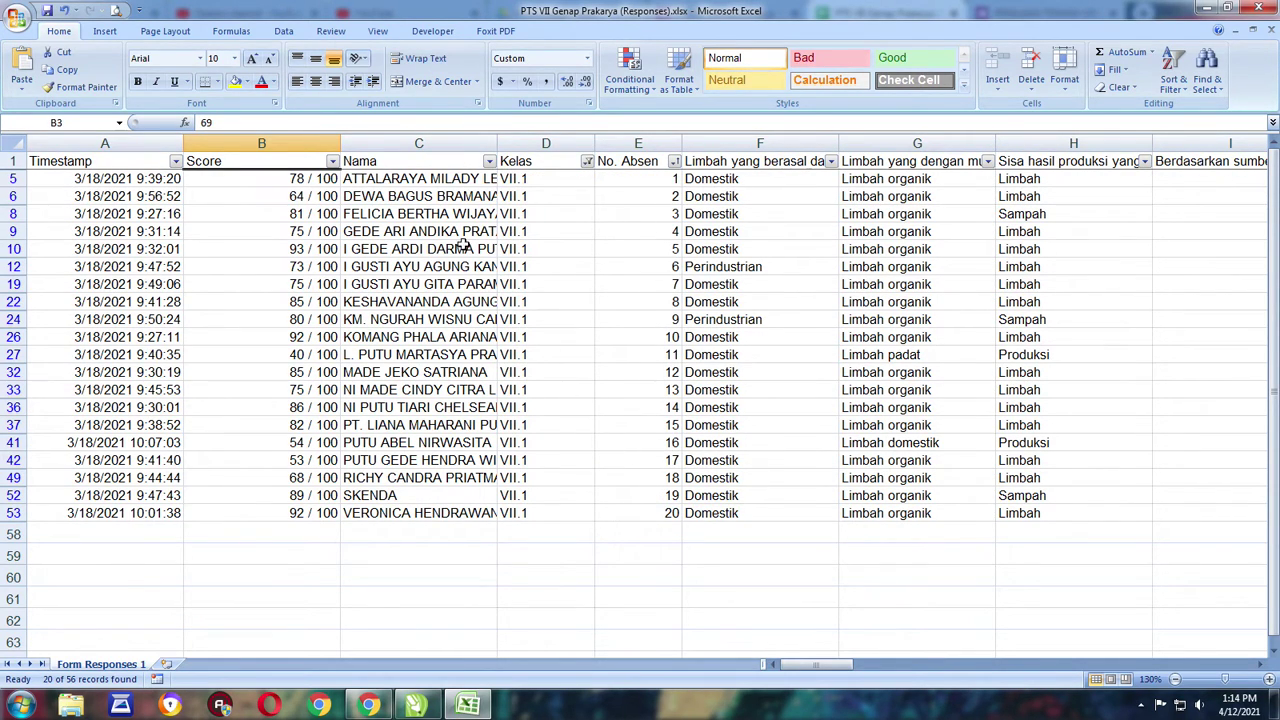
Switch the Kelas filter to class VII.2 only and sort the rows by No. Absen from smallest to largest
{"action": "left_click", "coordinate": [587, 161]}
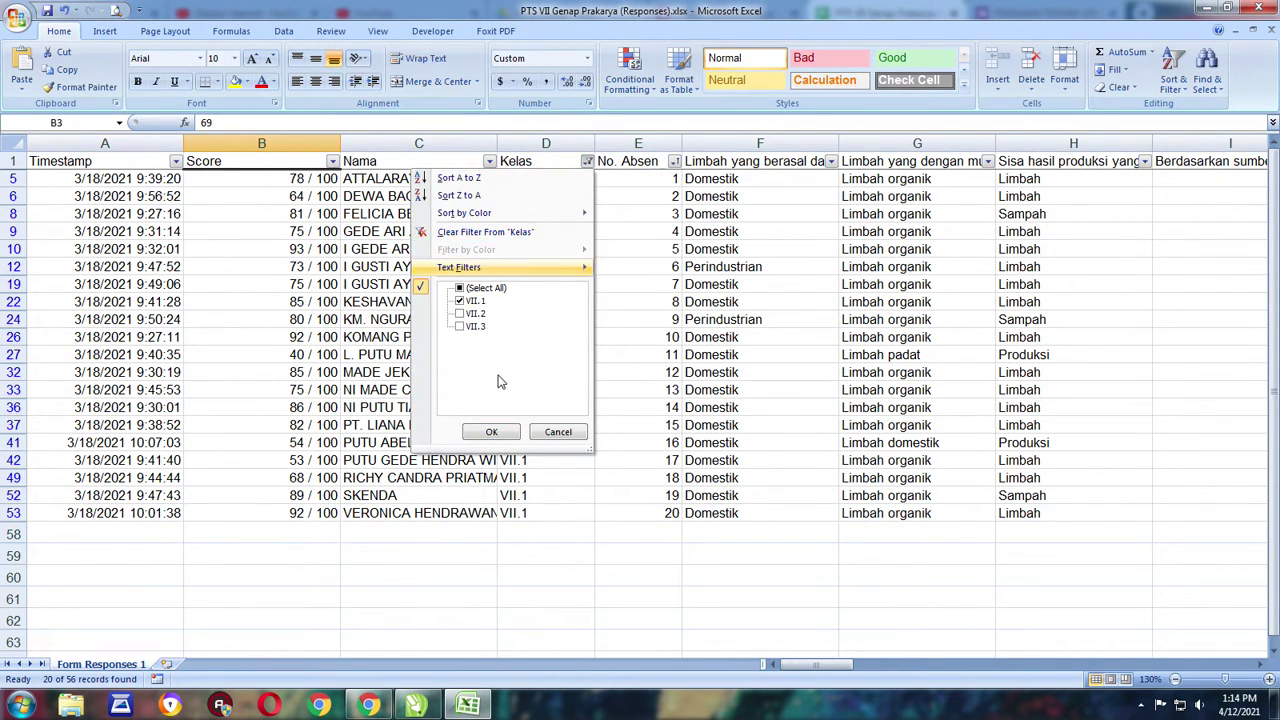
{"action": "left_click", "coordinate": [476, 313]}
{"action": "left_click", "coordinate": [460, 300]}
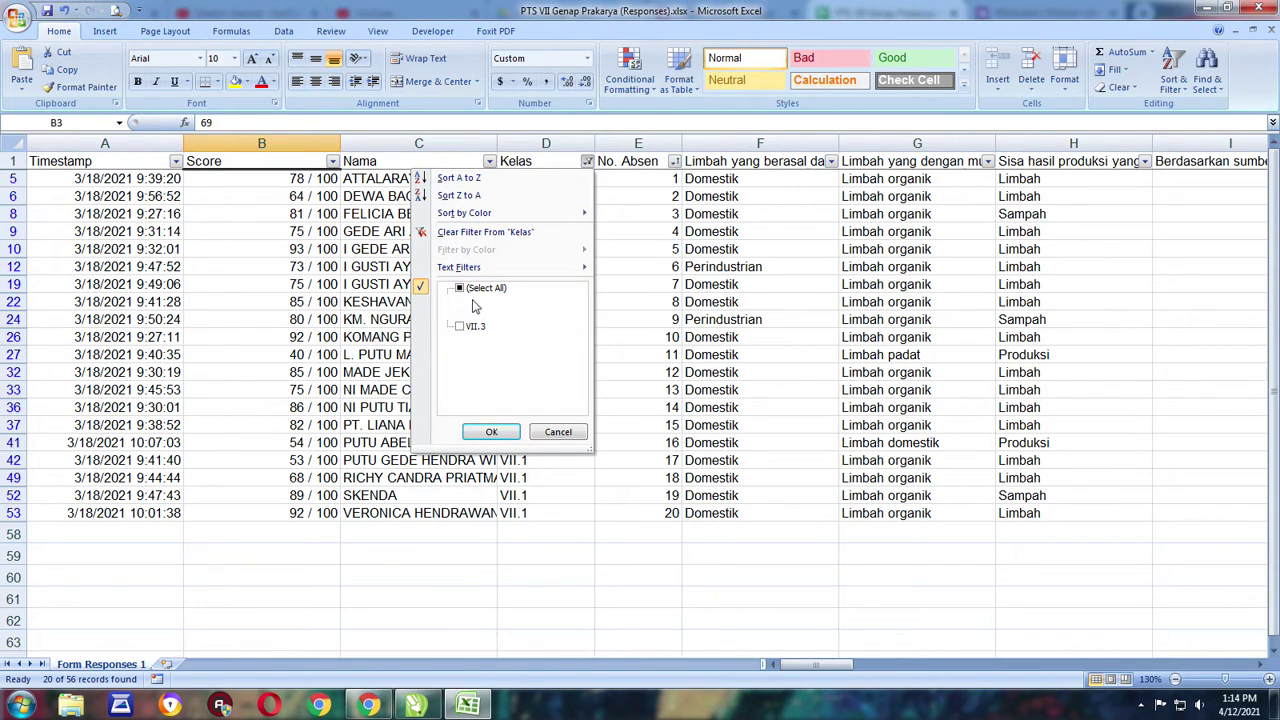
{"action": "left_click", "coordinate": [478, 432]}
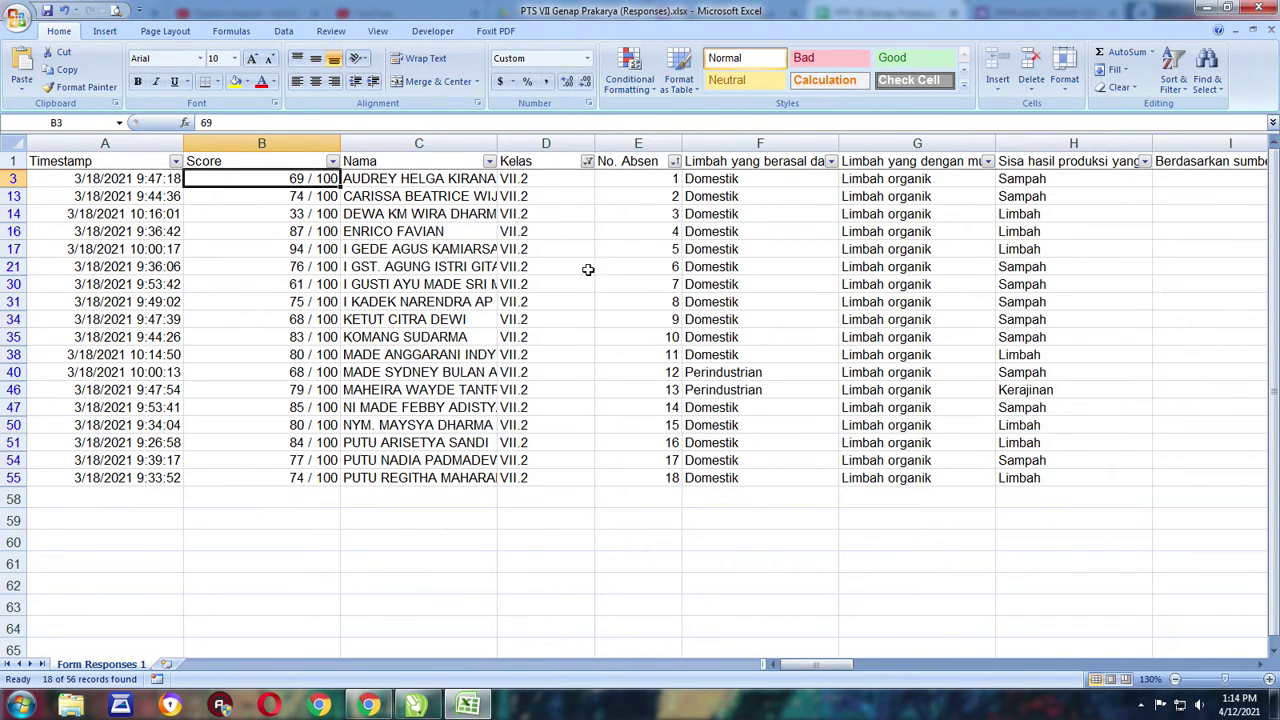
{"action": "left_click", "coordinate": [675, 161]}
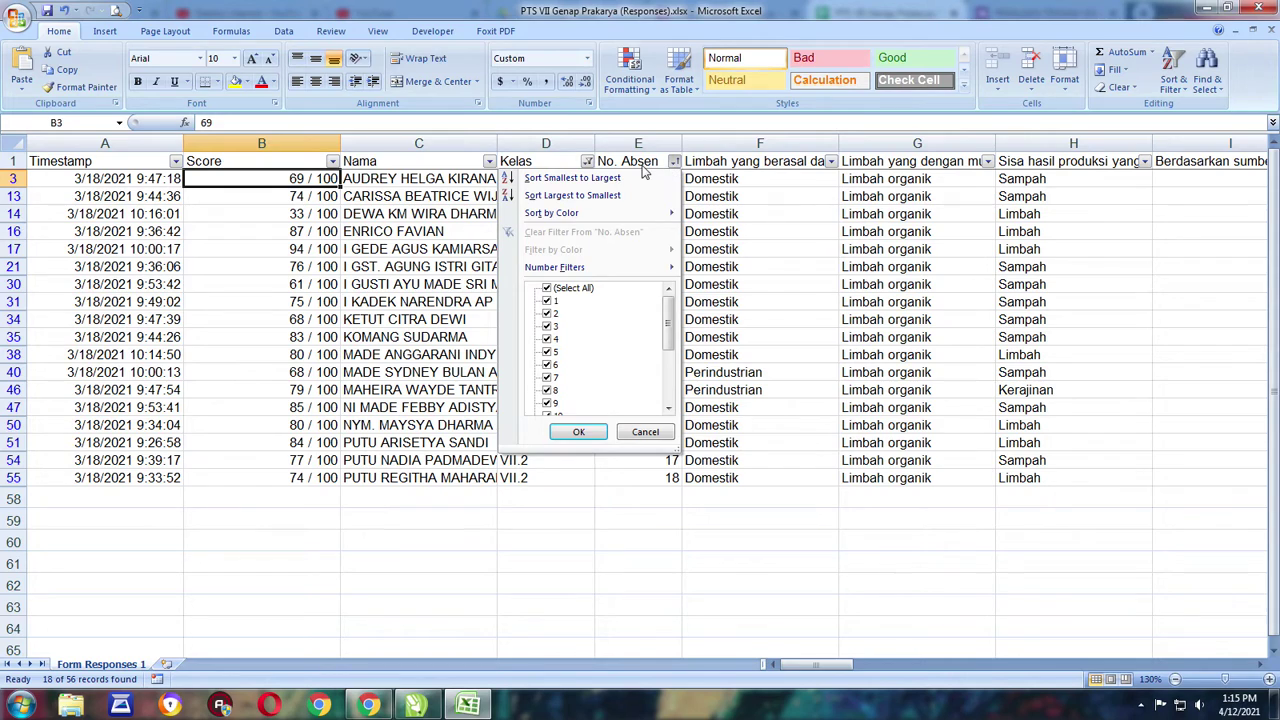
{"action": "left_click", "coordinate": [570, 179]}
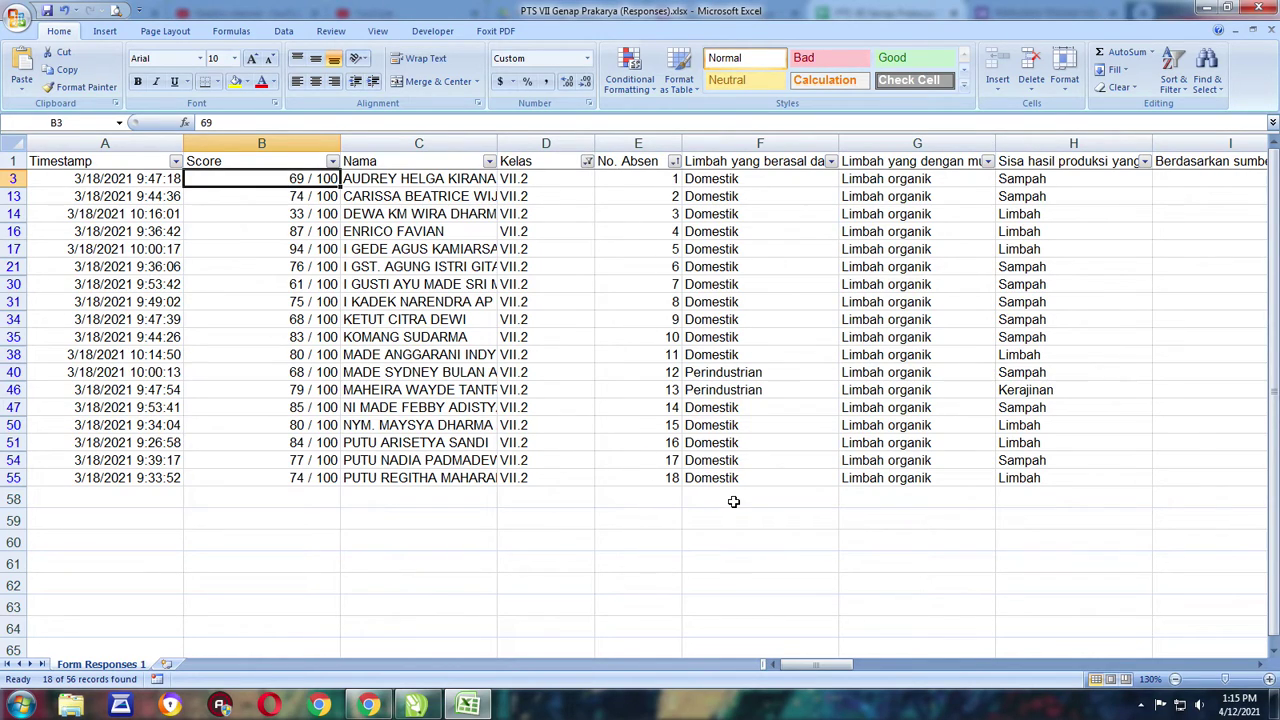
Switch the Kelas filter to class VII.3 only and sort the rows by No. Absen from smallest to largest
{"action": "left_click", "coordinate": [675, 162]}
{"action": "left_click", "coordinate": [587, 161]}
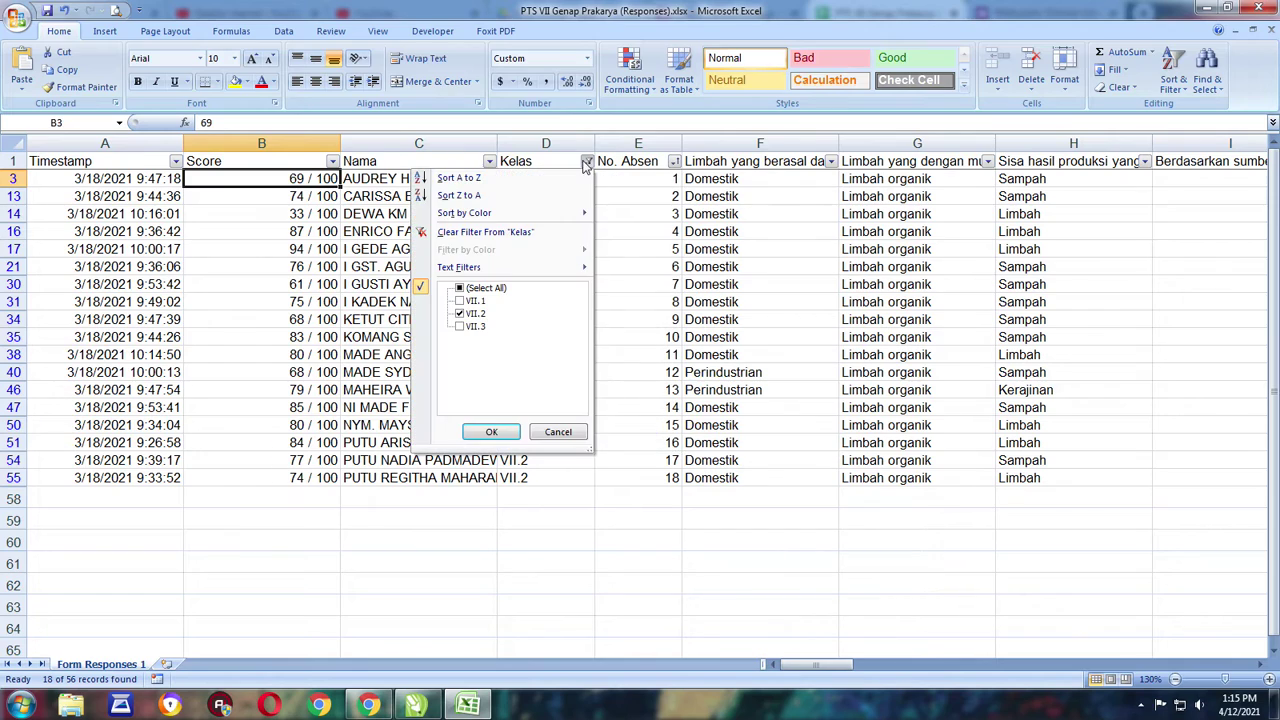
{"action": "left_click", "coordinate": [466, 326]}
{"action": "left_click", "coordinate": [466, 313]}
{"action": "left_click", "coordinate": [491, 431]}
{"action": "left_click", "coordinate": [675, 162]}
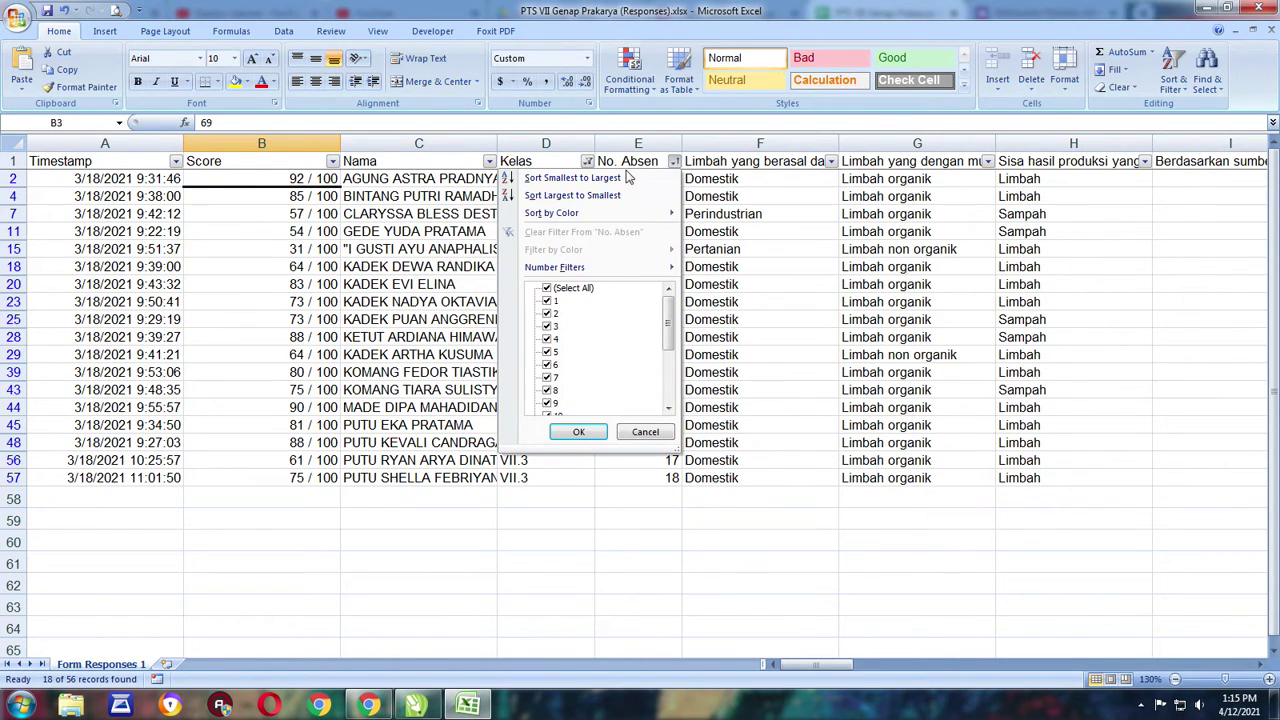
{"action": "left_click", "coordinate": [600, 180]}
Select the Score, Nama, Kelas and No. Absen cells of all filtered class VII.3 rows, B2 through E57
{"action": "left_click_drag", "start_coordinate": [290, 178], "coordinate": [762, 482]}
{"action": "left_click_drag", "start_coordinate": [680, 510], "coordinate": [680, 510]}
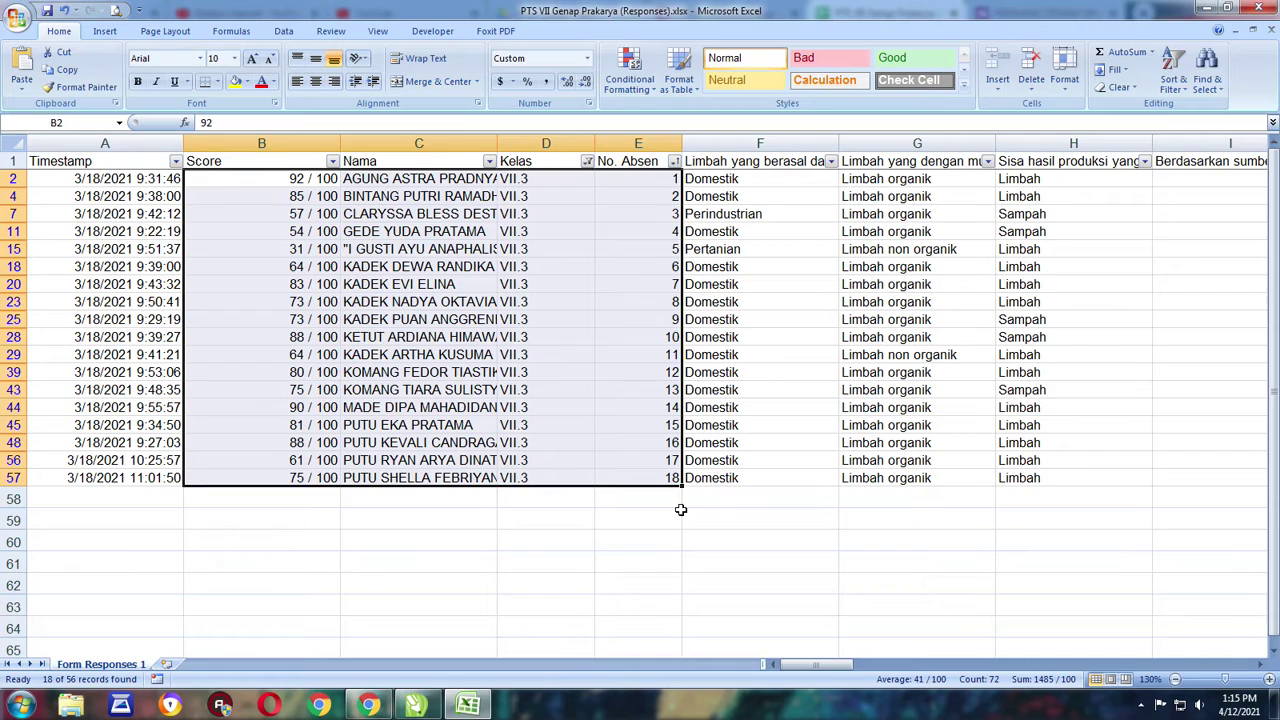